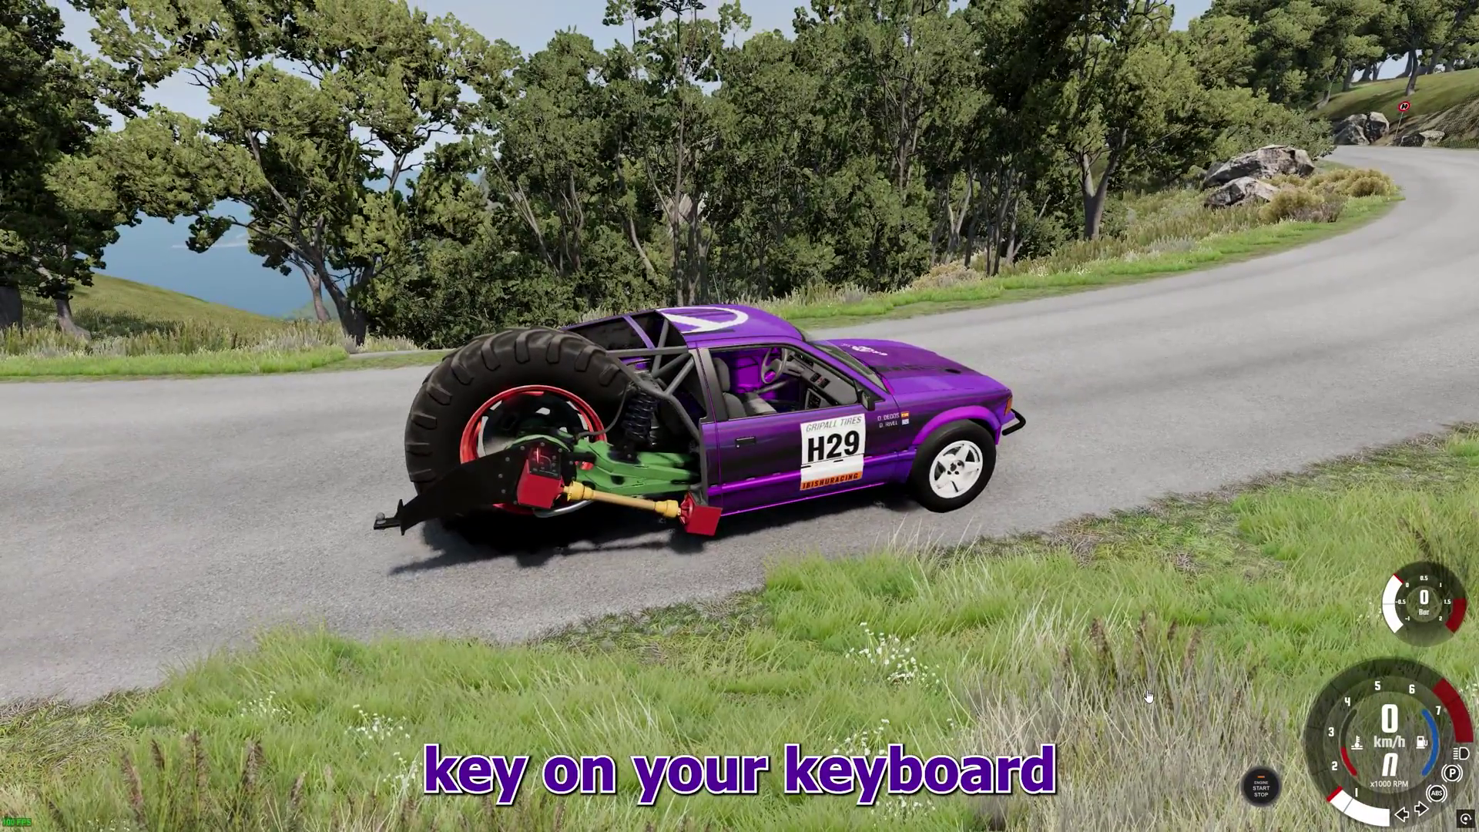
Open the World Editor with F11 and float the Scene Tree and Inspector panels over the viewport.
key(F11)
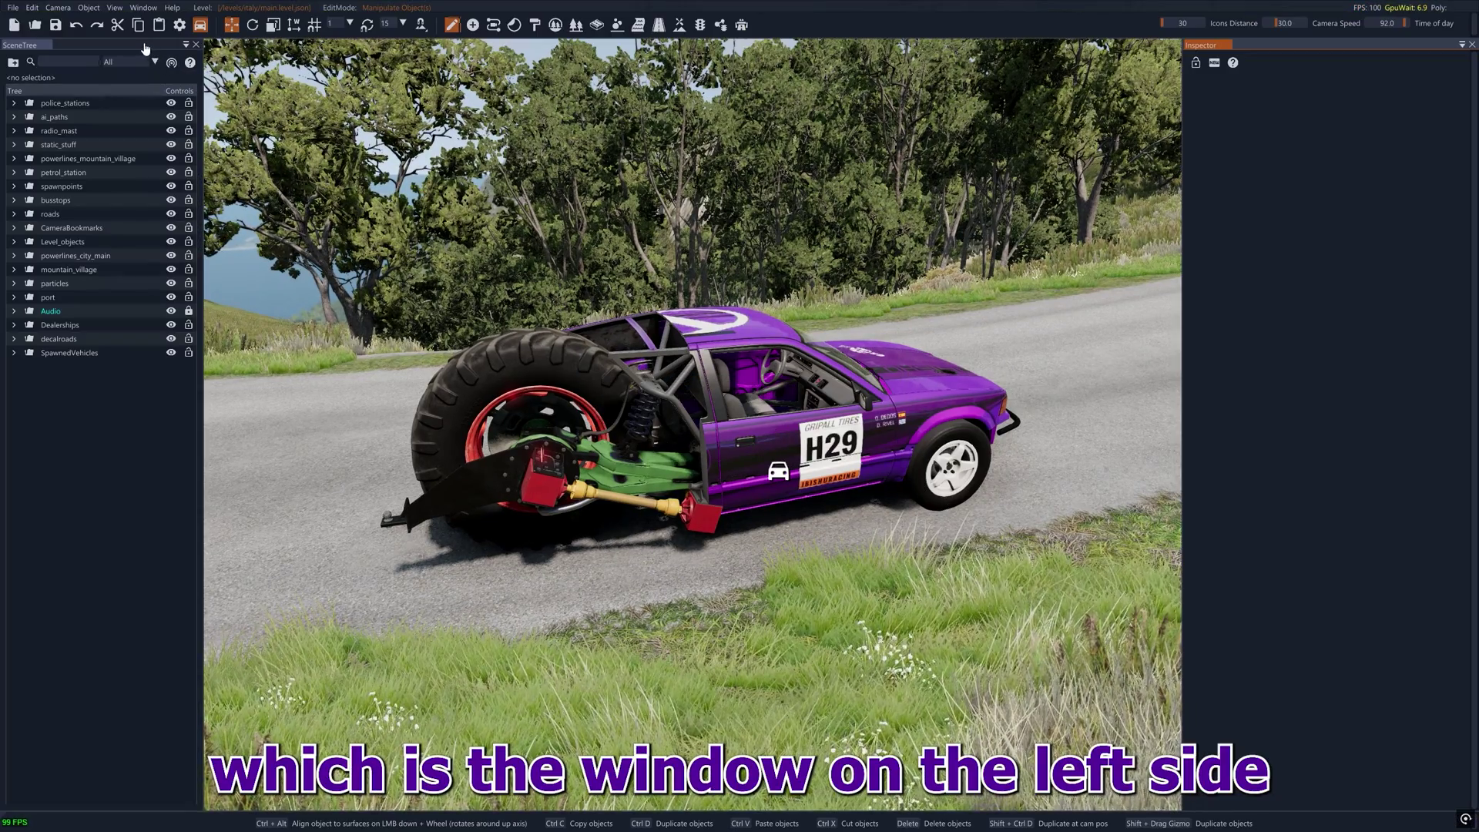
drag(144, 48, 568, 160)
click(883, 193)
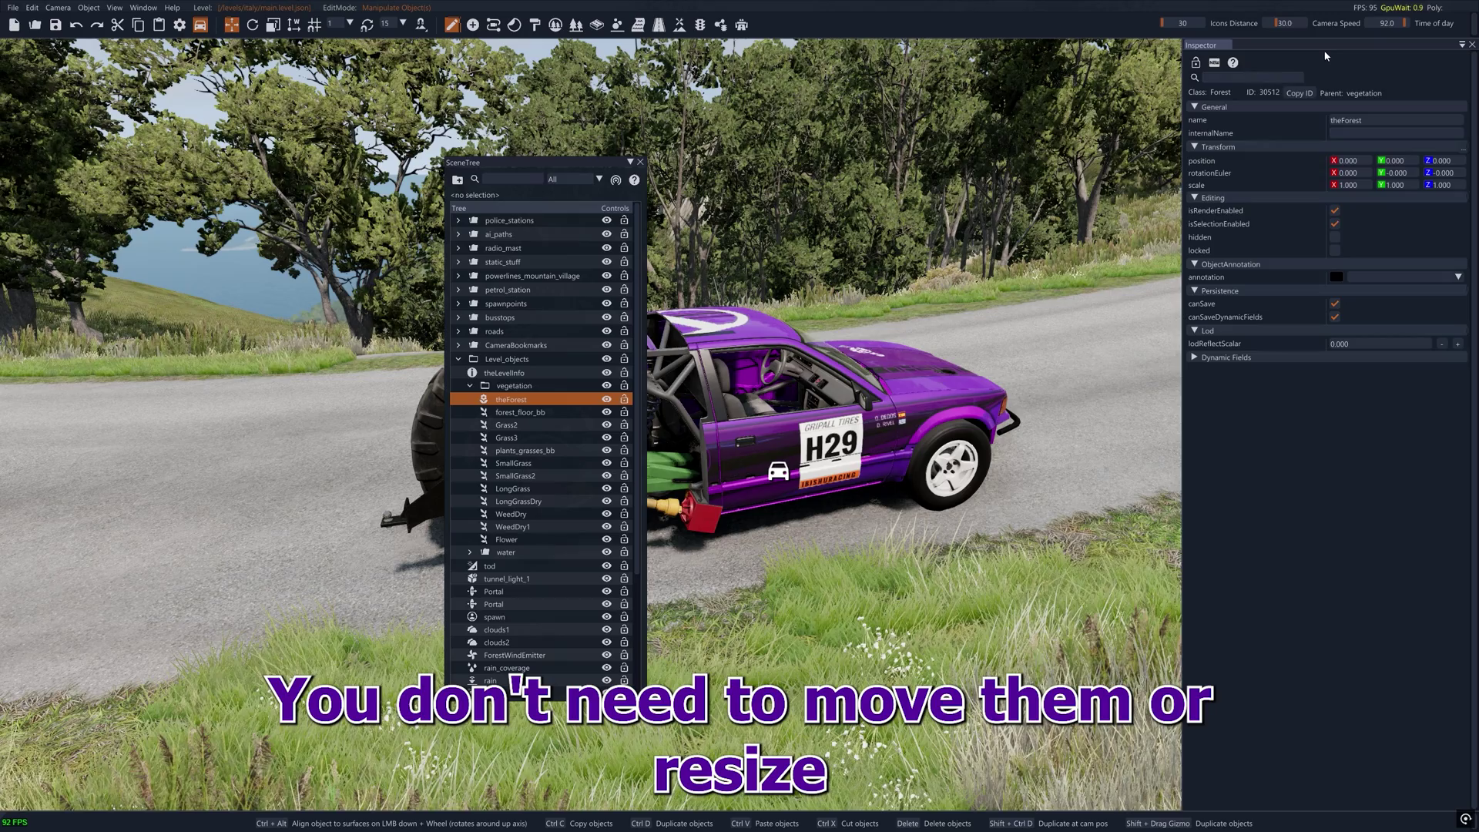
drag(1324, 46, 886, 120)
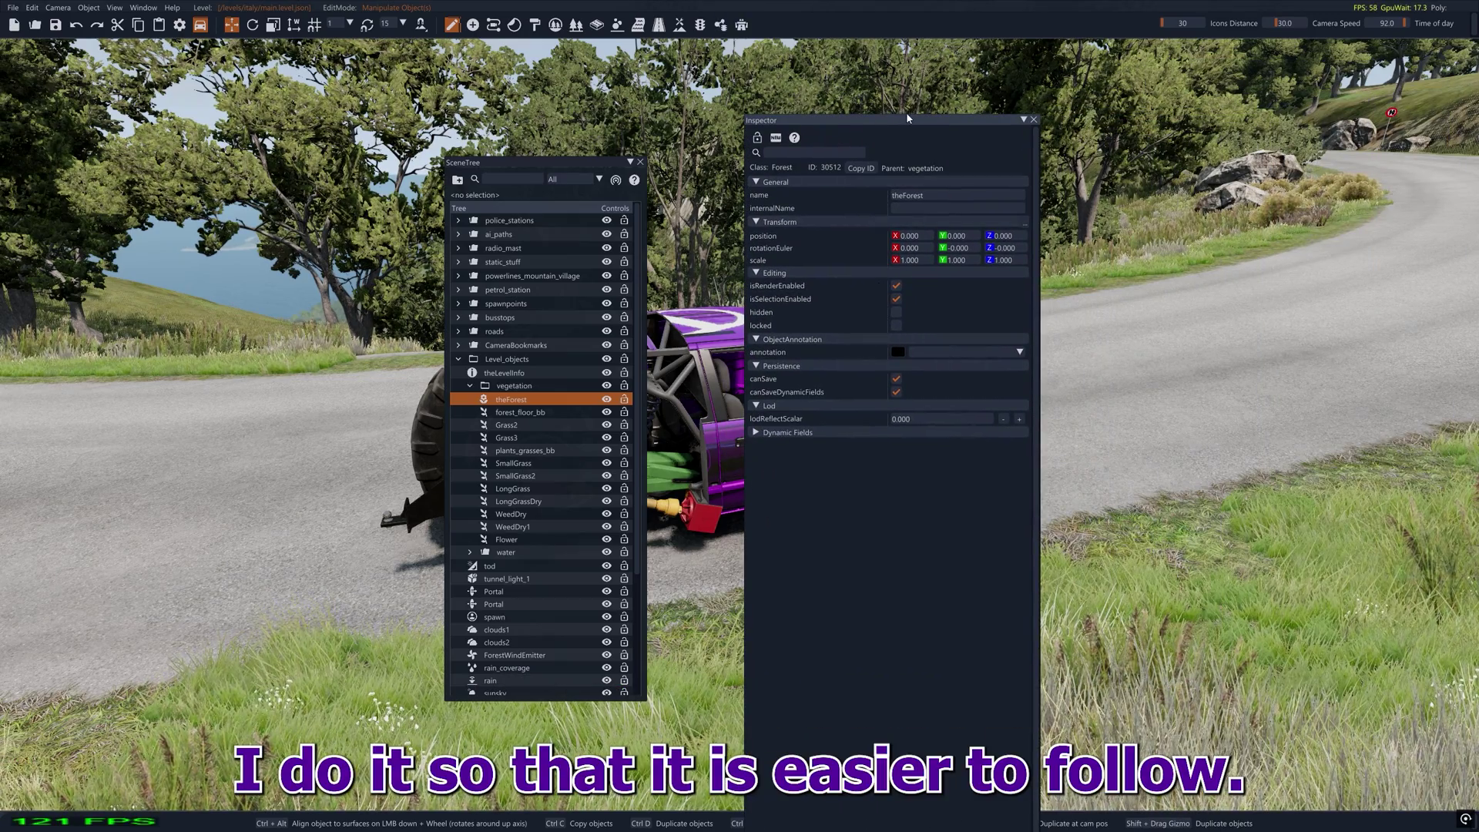
drag(910, 122, 865, 156)
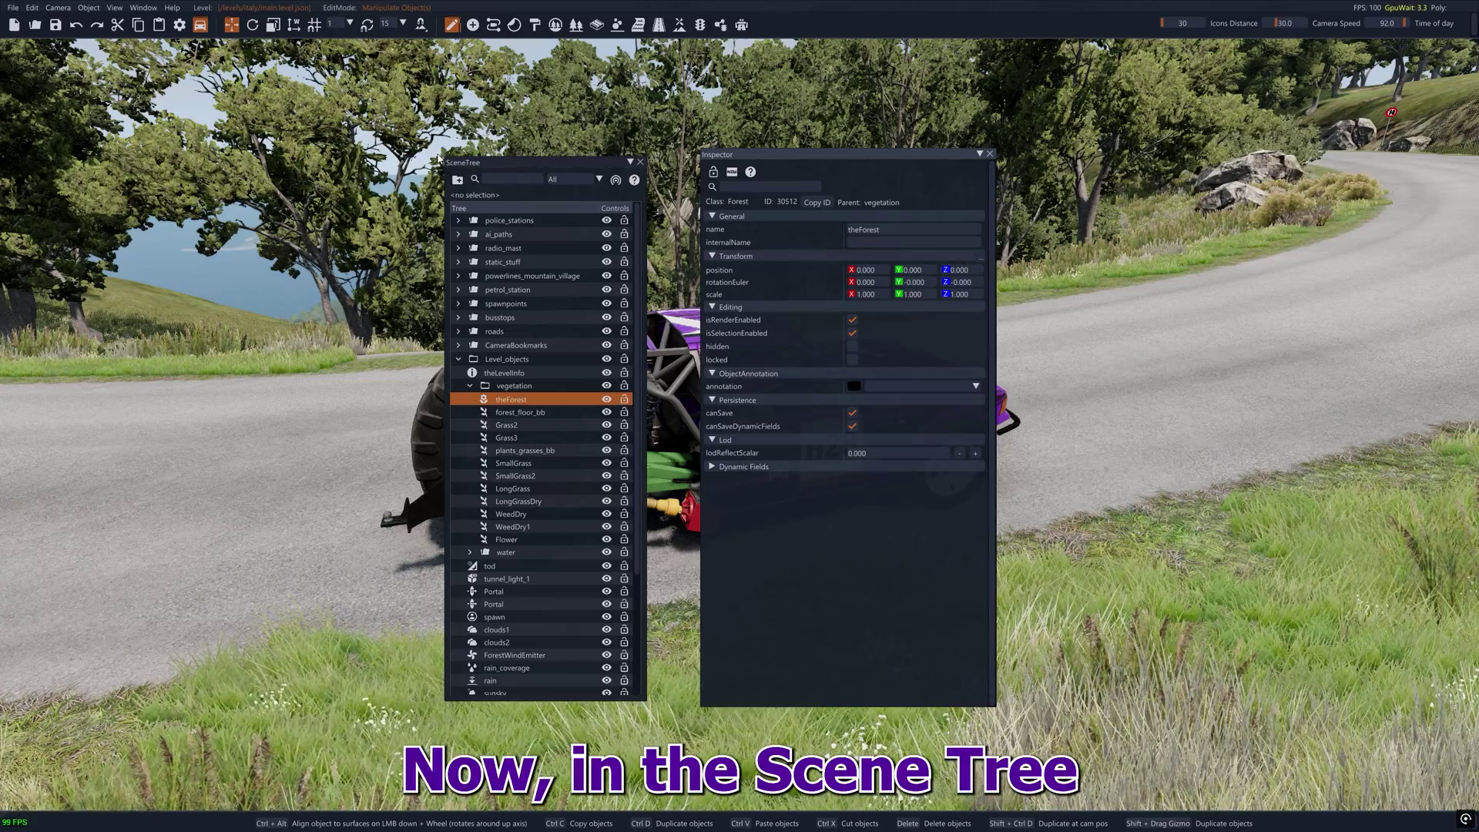
Search the Scene Tree for 'sunsky' and select the sunsky object.
click(530, 179)
text(su)
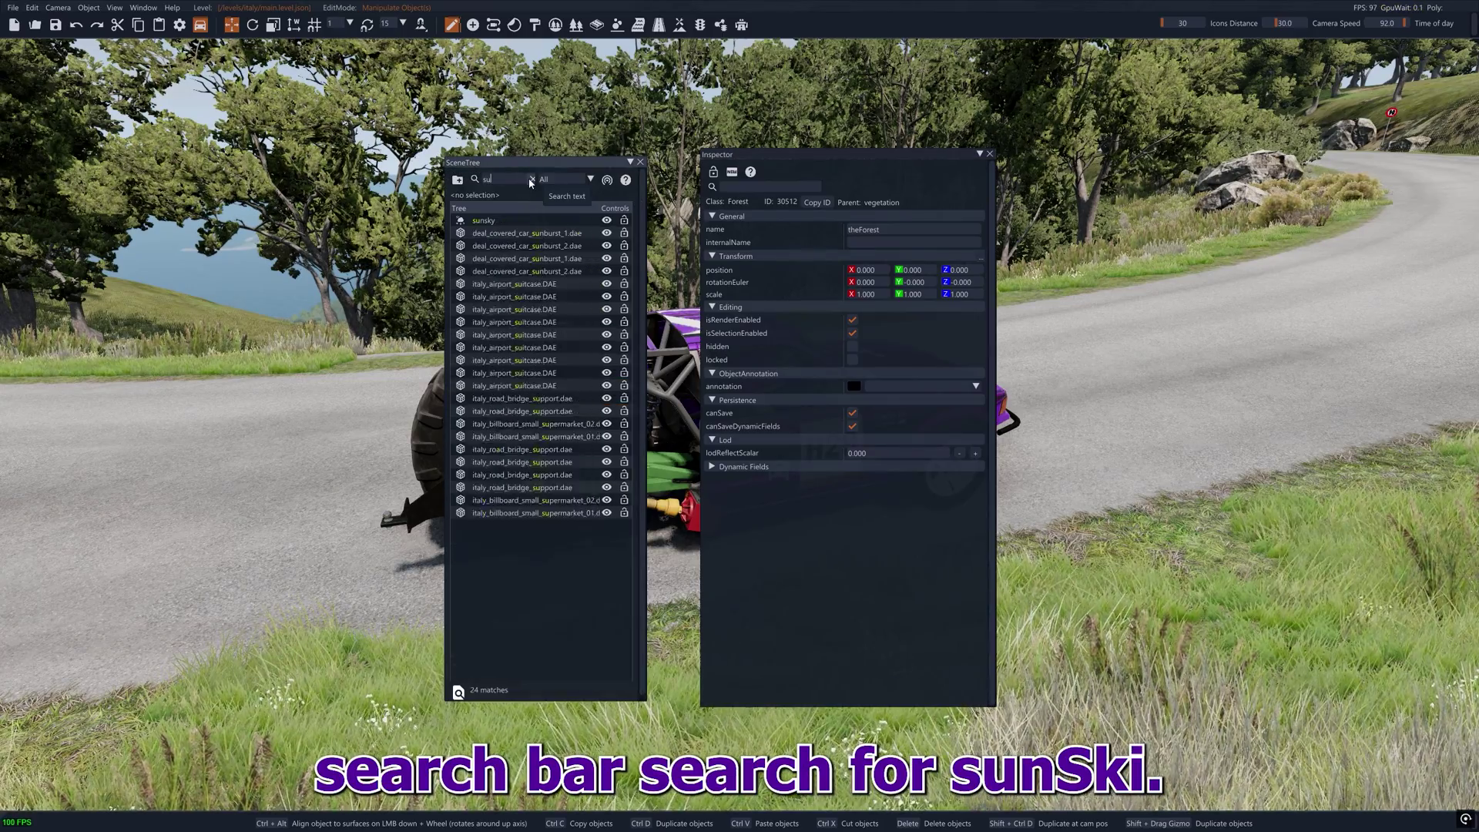
text(nsky)
click(484, 221)
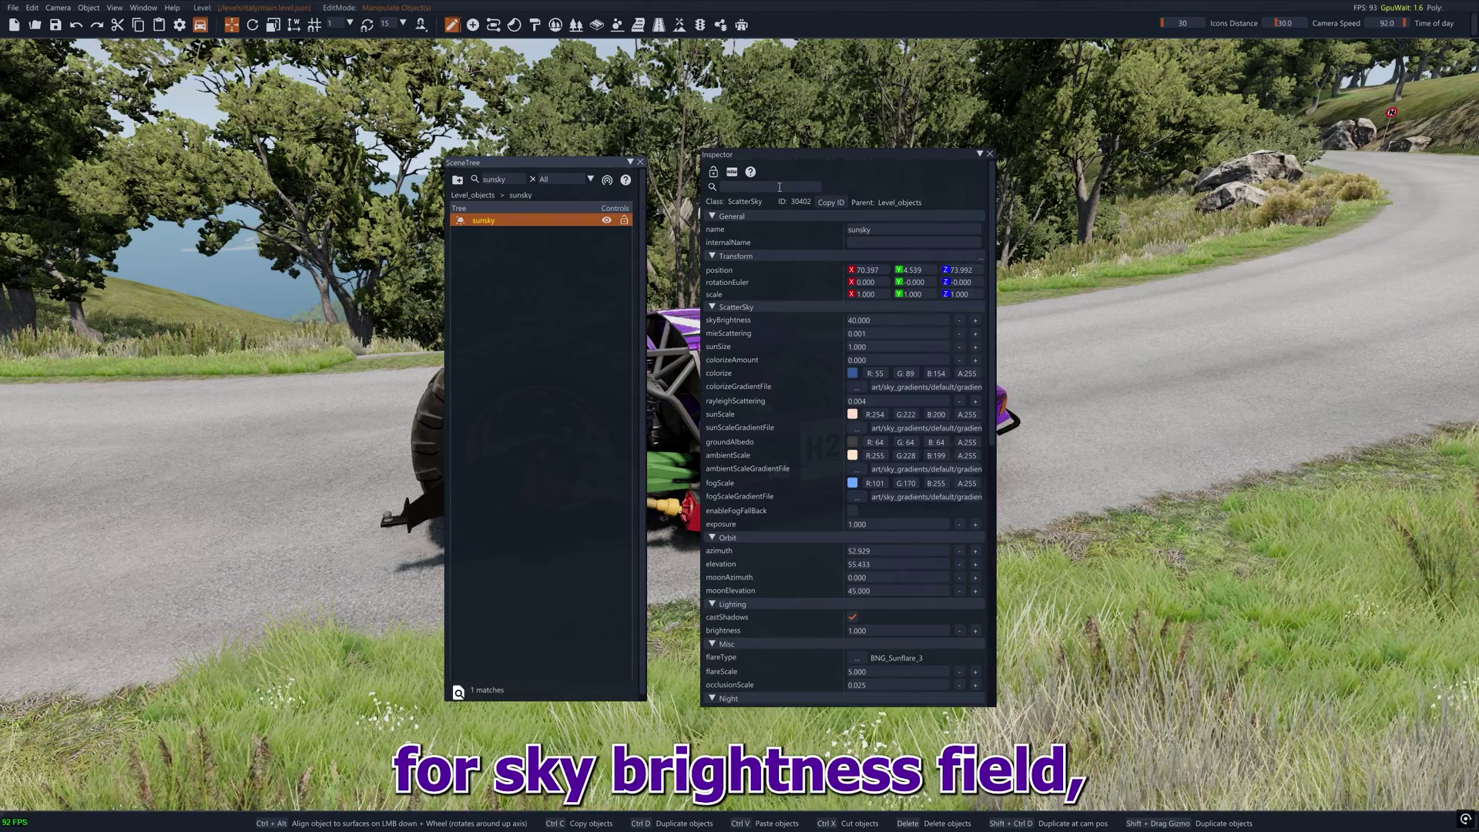
Set sunsky's skyBrightness to 120 and rayleighScattering to 0.001.
mouse_move(754, 328)
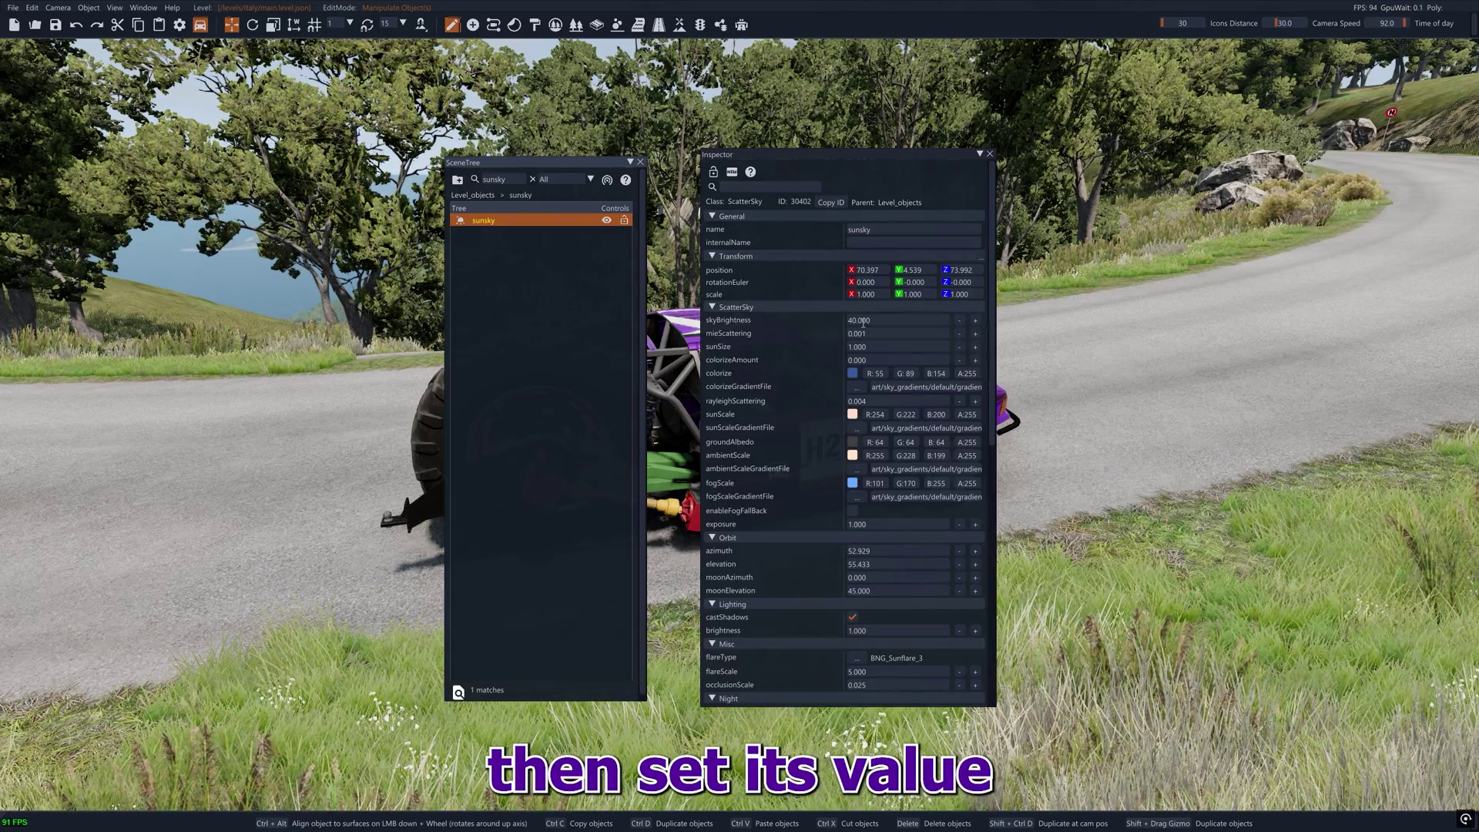
click(888, 322)
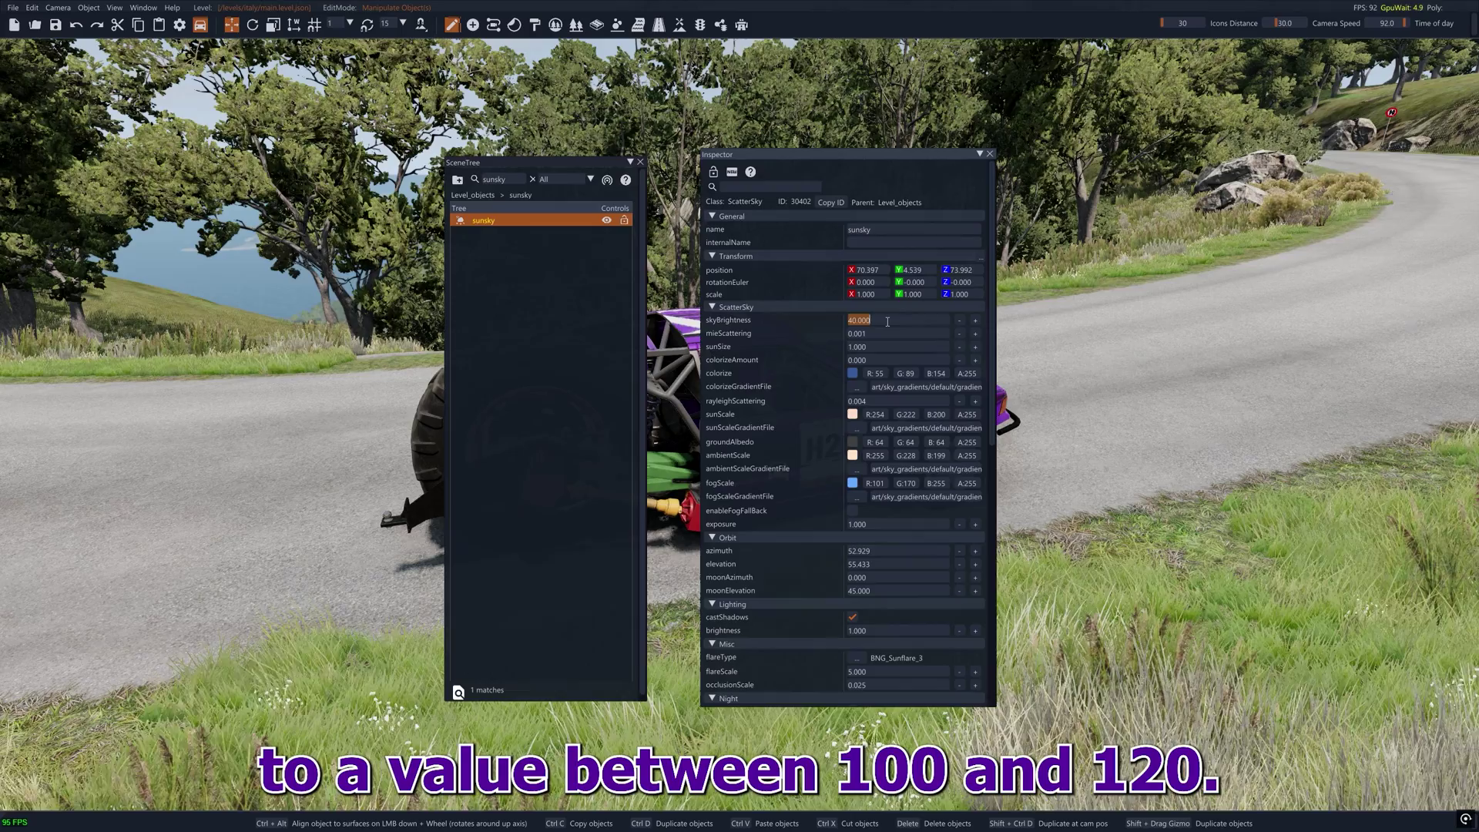
text(120)
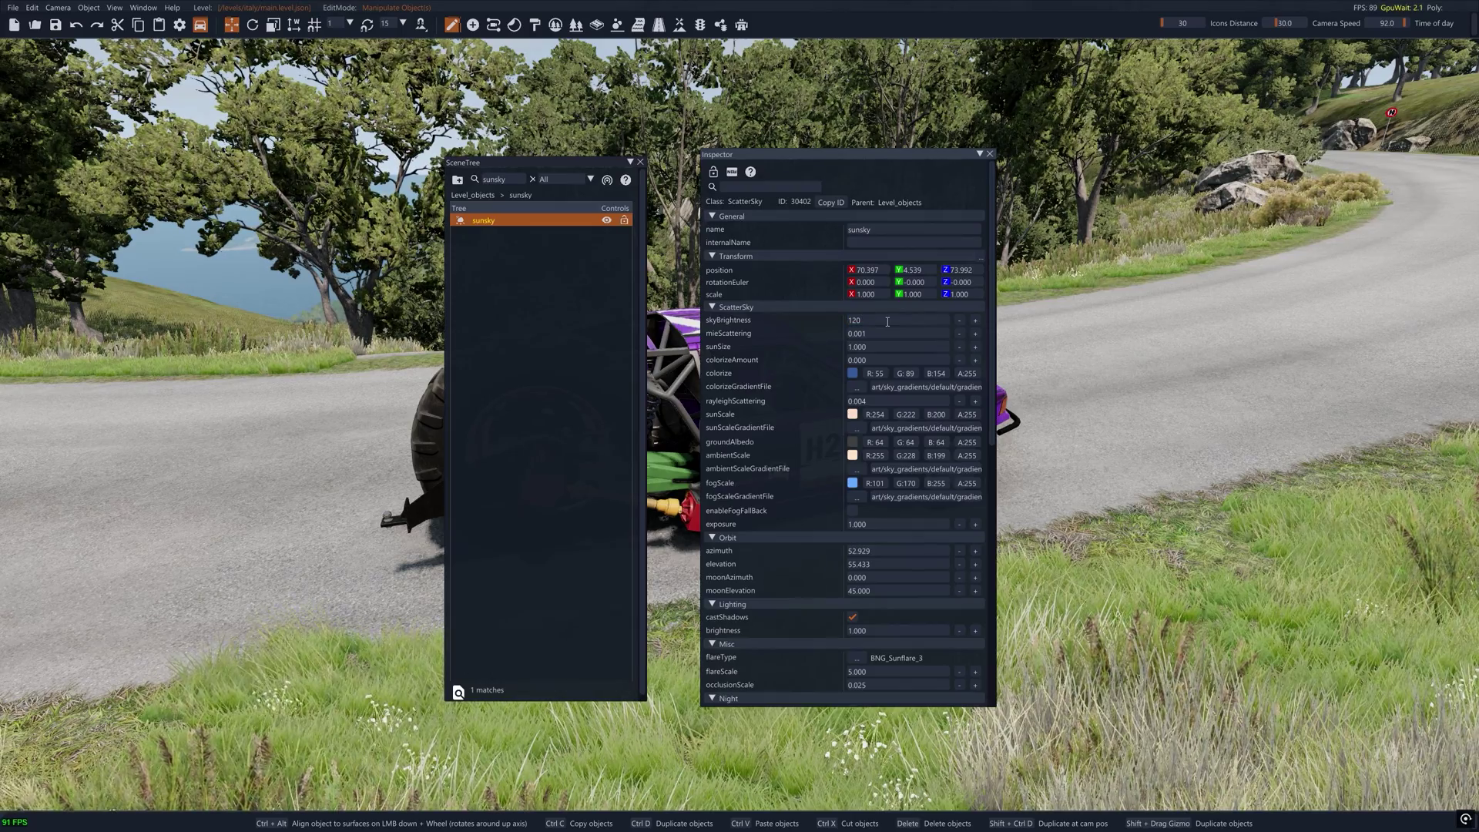
key(Return)
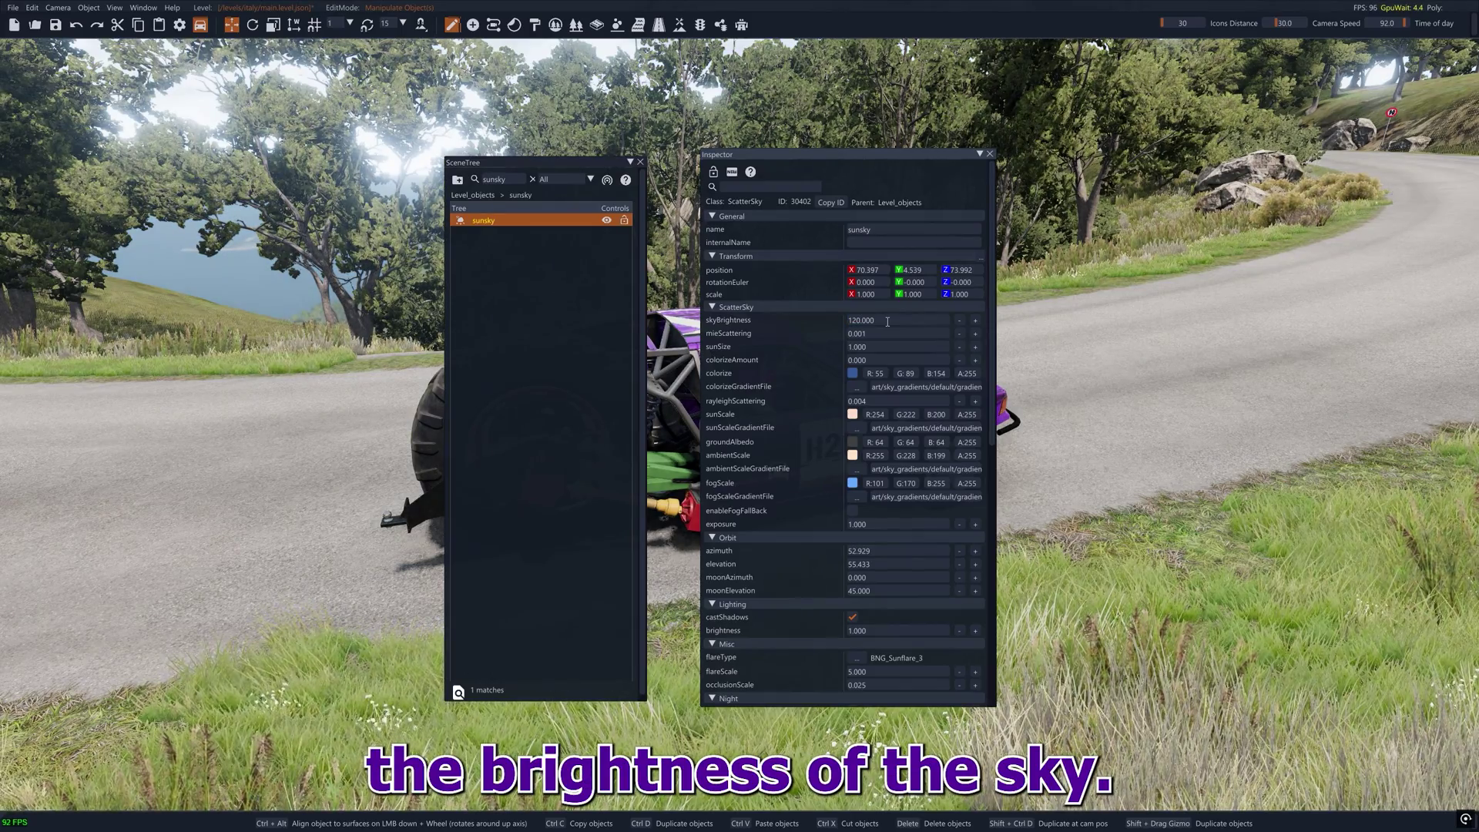
click(874, 401)
click(875, 401)
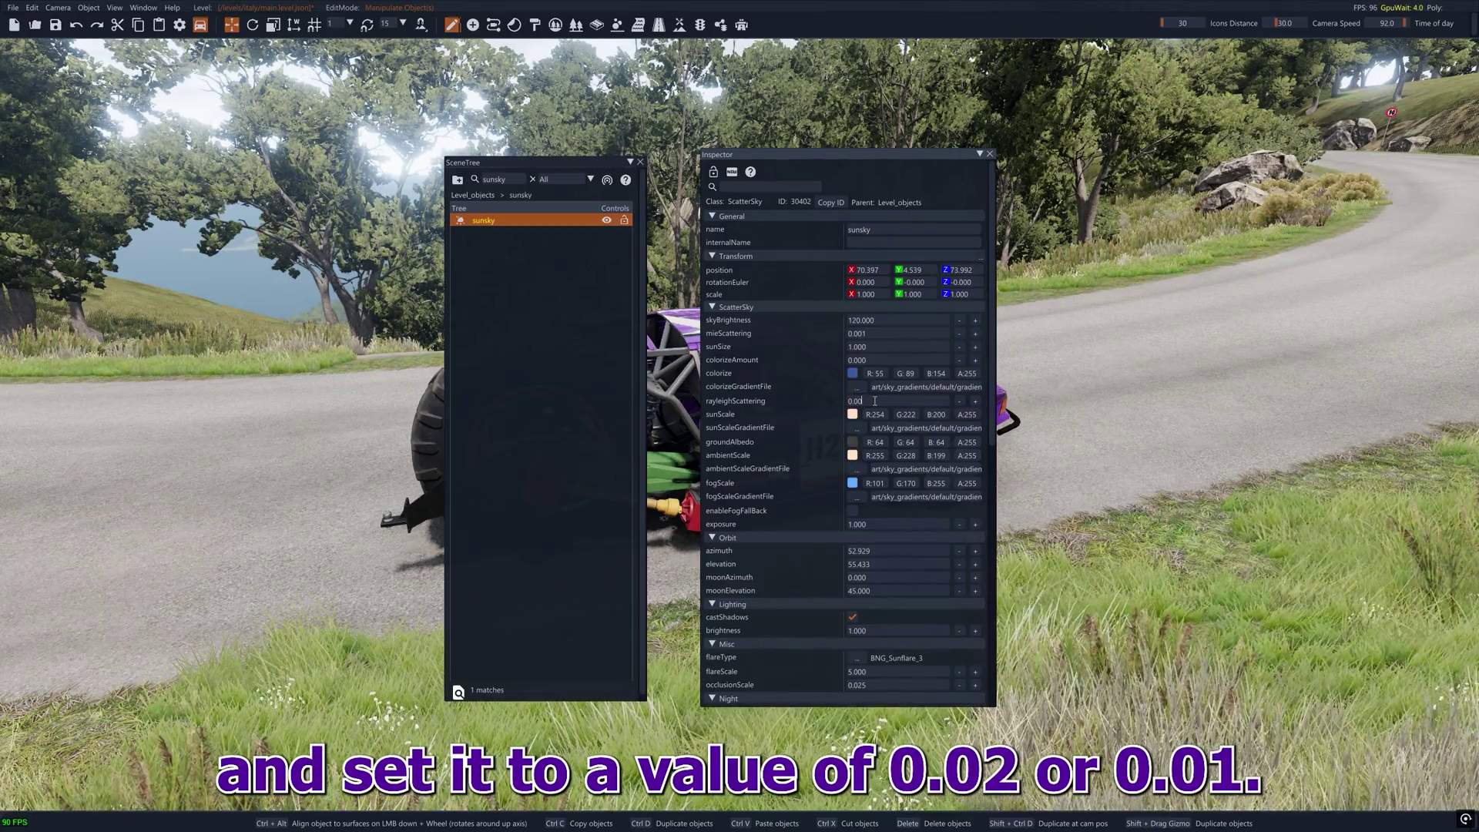
key(Return)
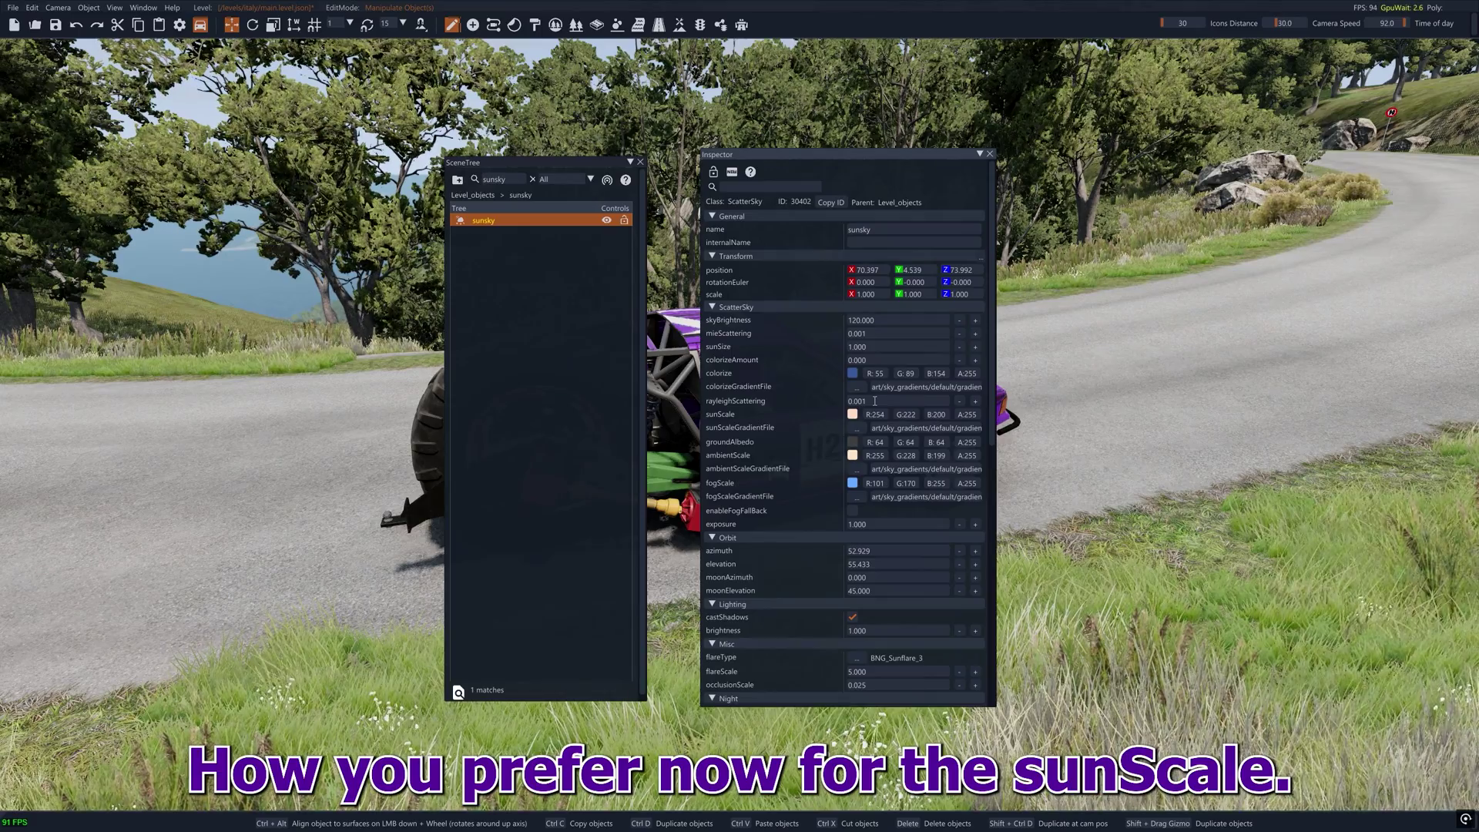
Colour sunScale orange, groundAlbedo white (255,255,255) and ambientScale grey (115,115,115).
click(852, 414)
drag(913, 443, 953, 431)
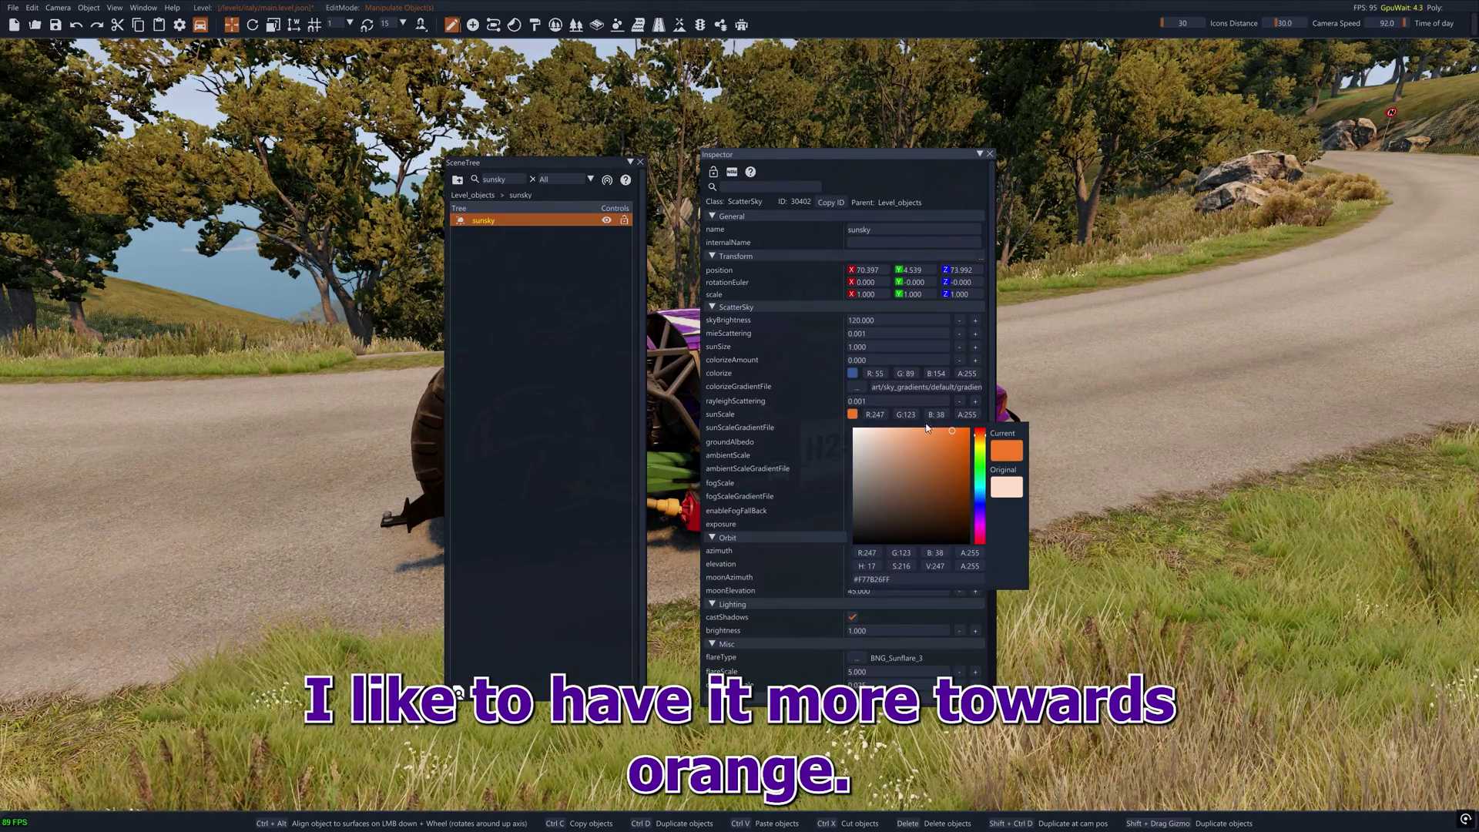
click(826, 415)
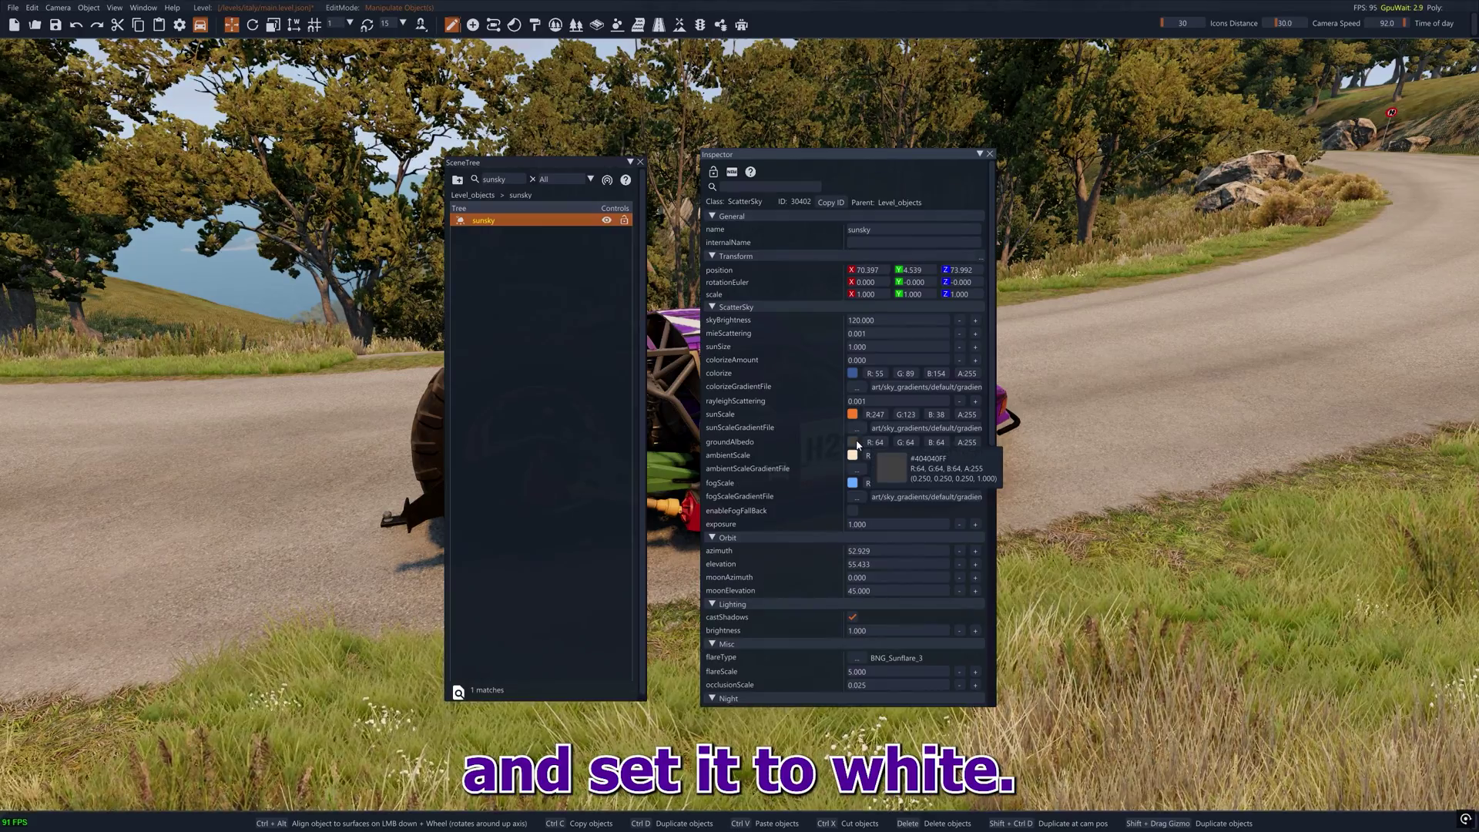
click(852, 445)
drag(853, 539, 852, 439)
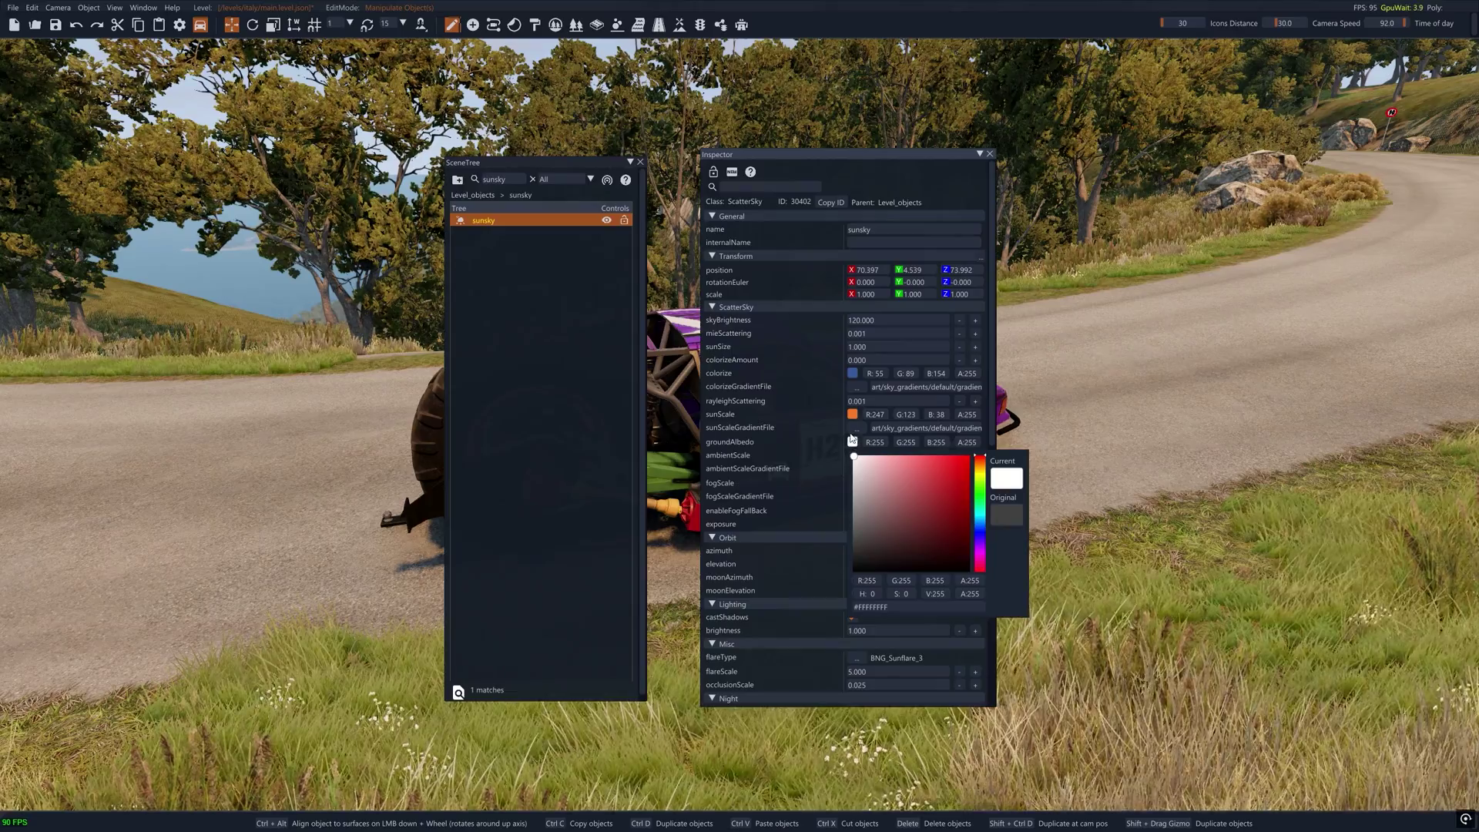
click(815, 425)
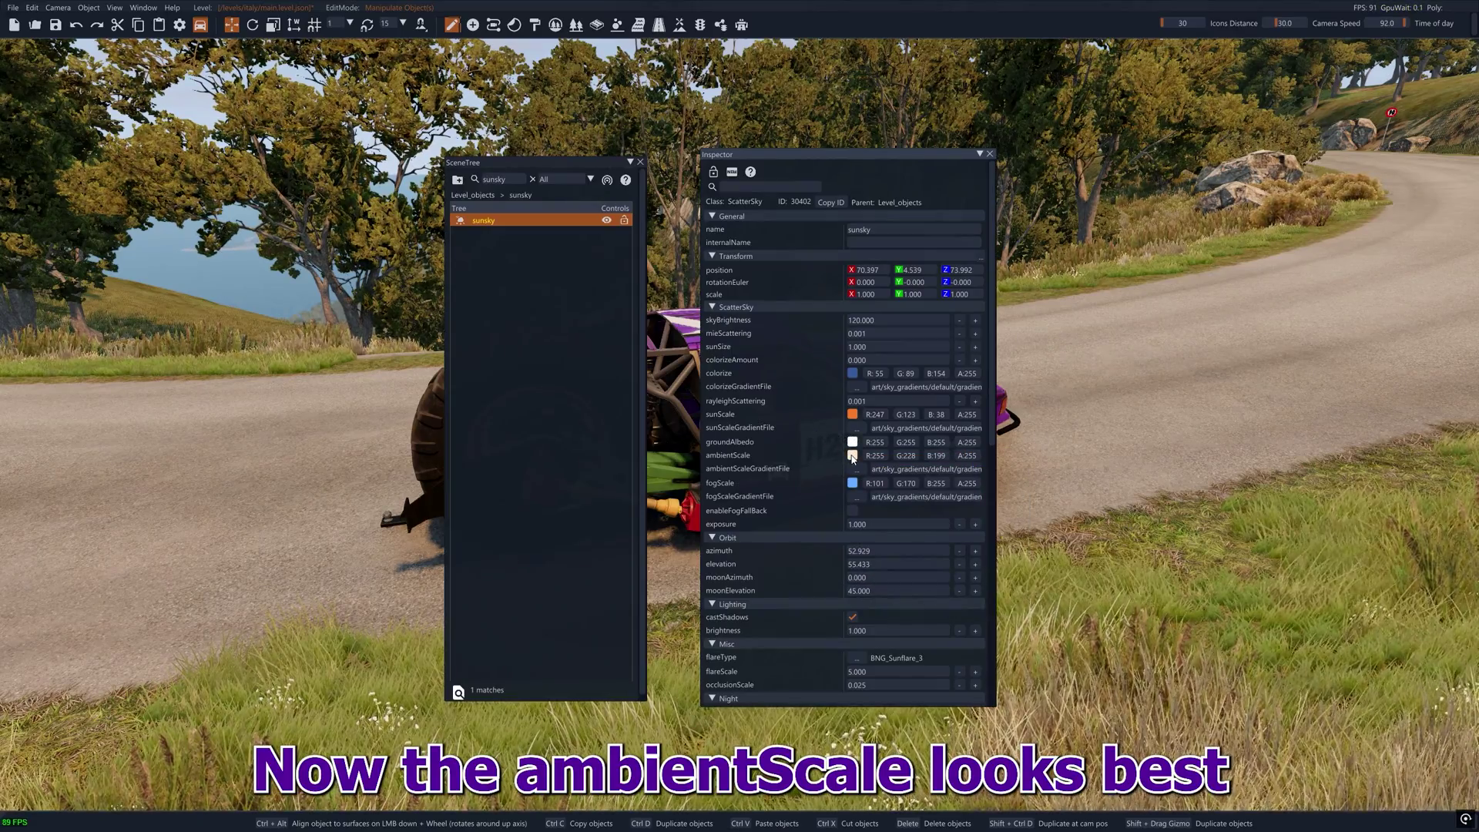
mouse_move(853, 459)
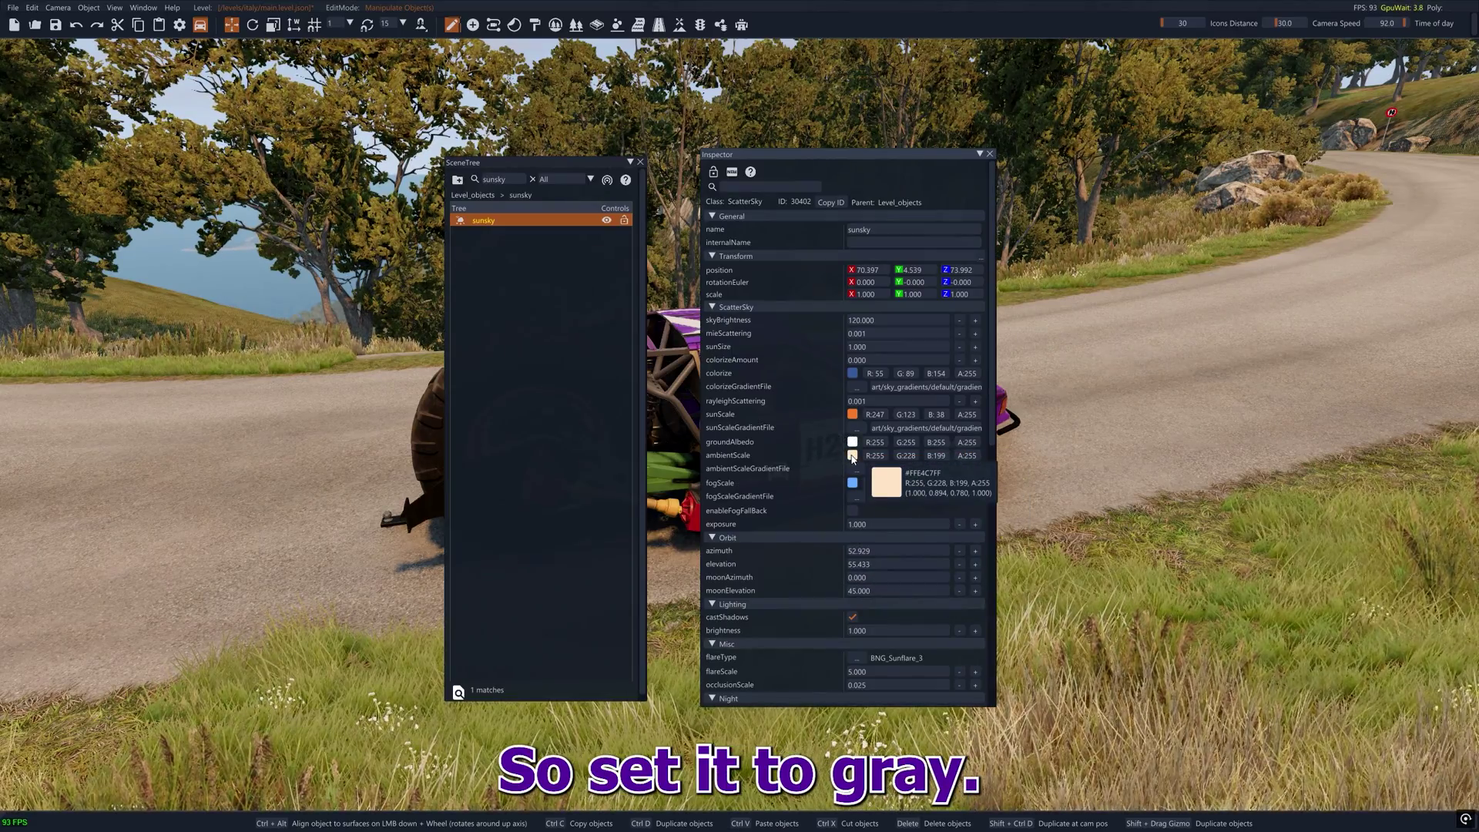
click(853, 456)
drag(877, 478, 853, 533)
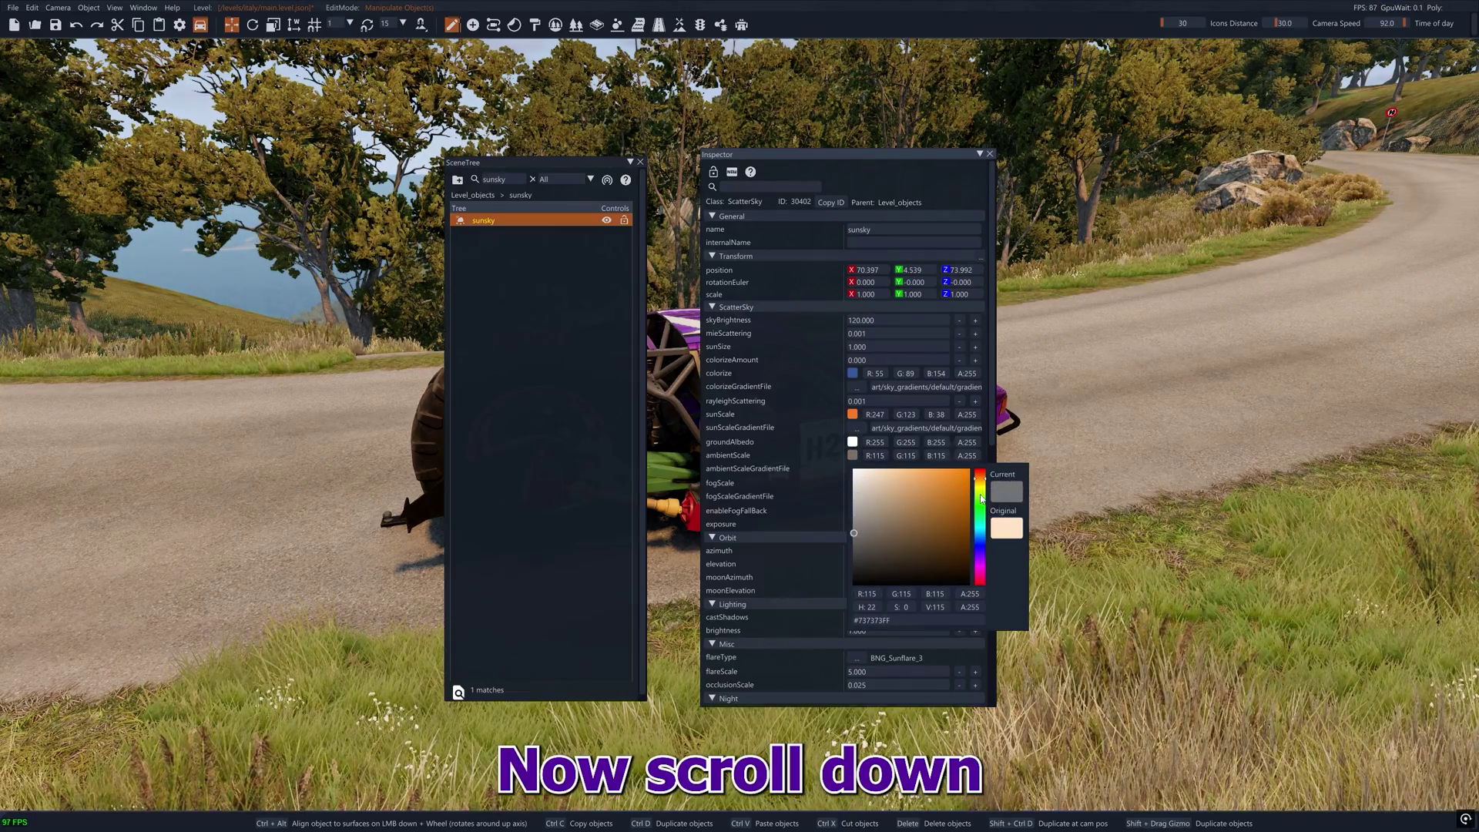
Under Advanced Lighting, set texSize 2048, logWeight 0.990 and shadowSoftness 0.100.
scroll(734, 514, down, 6)
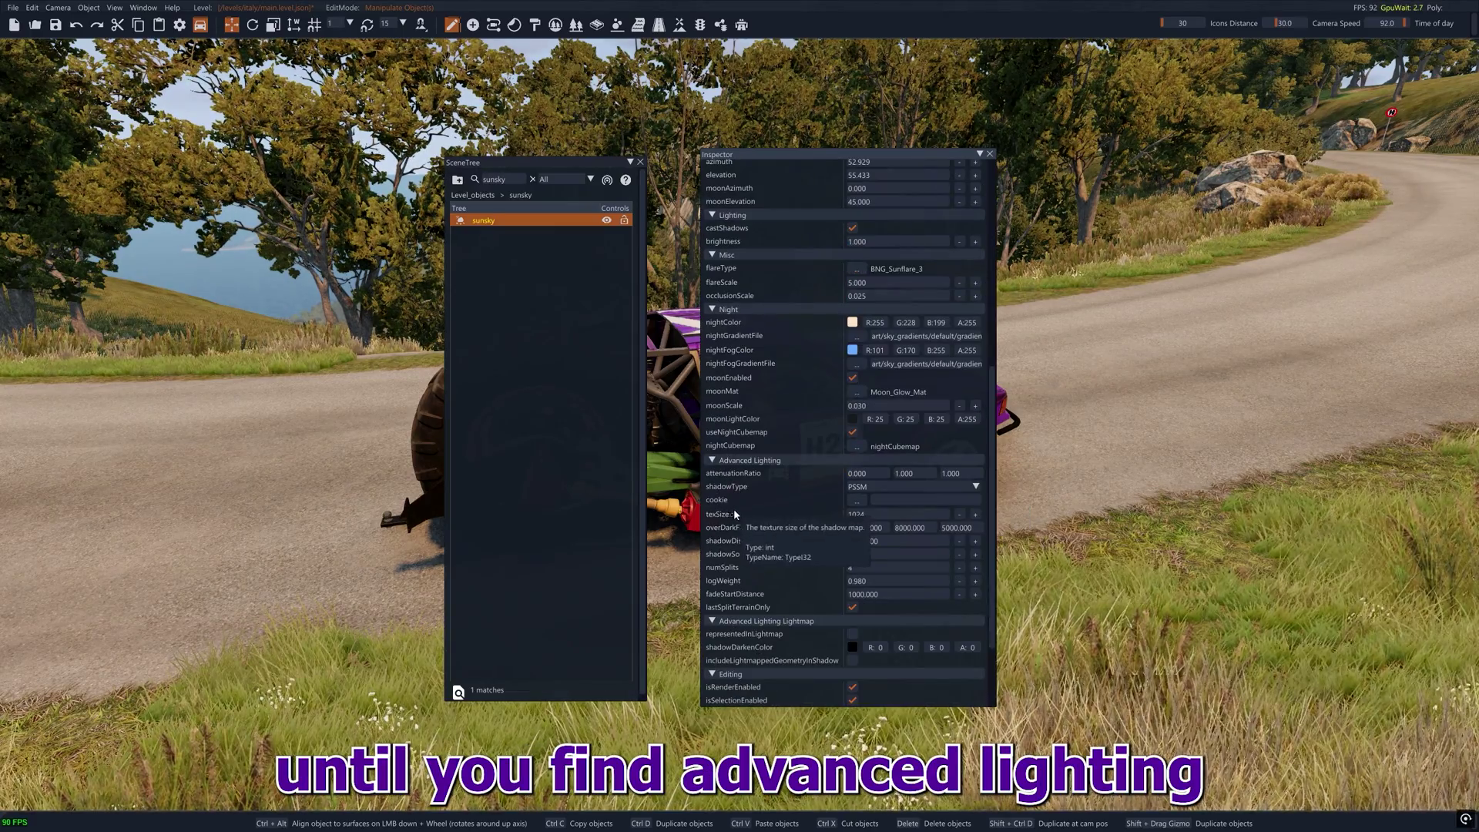
click(975, 514)
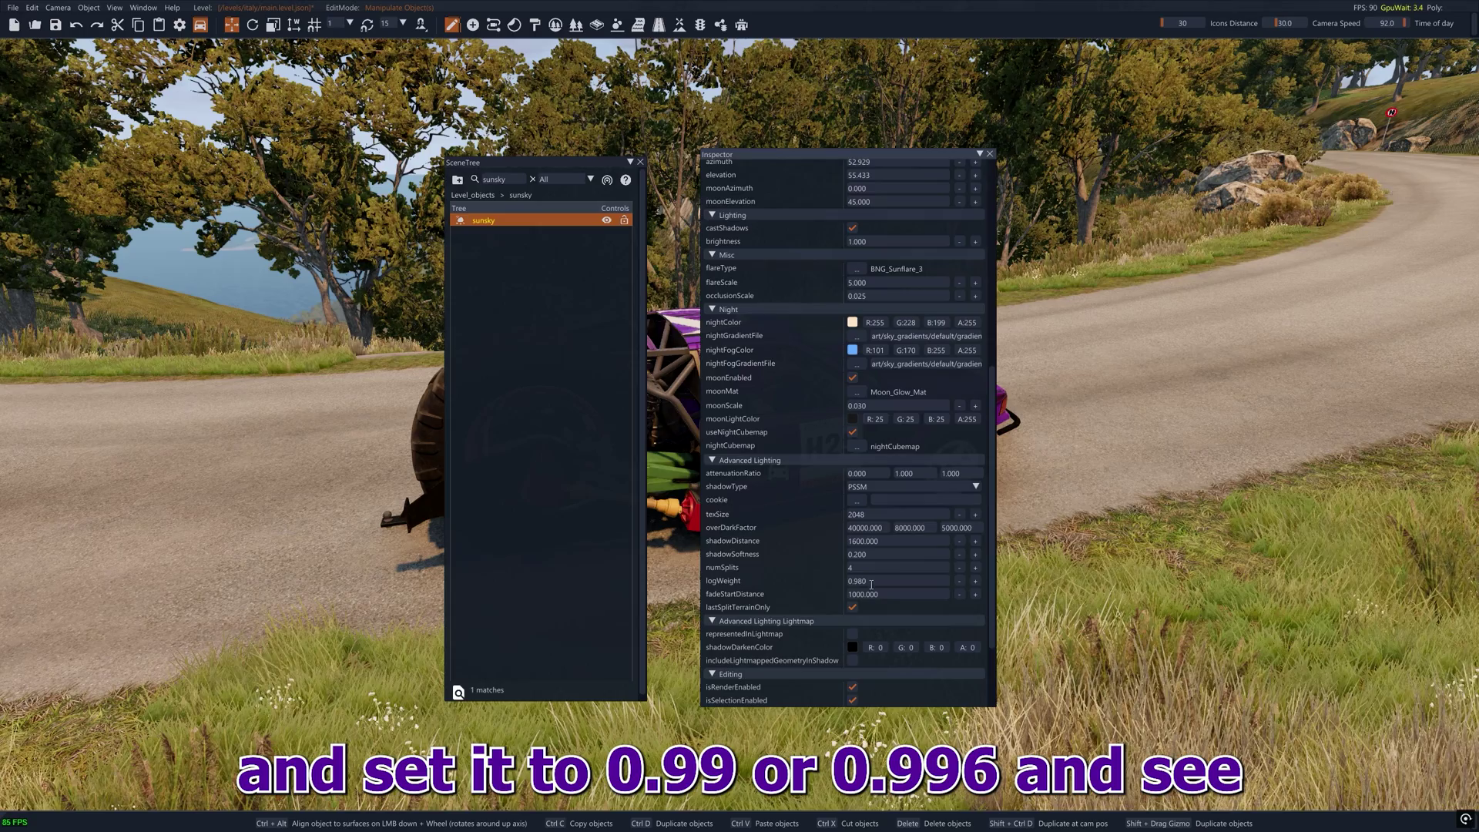
click(871, 584)
click(882, 581)
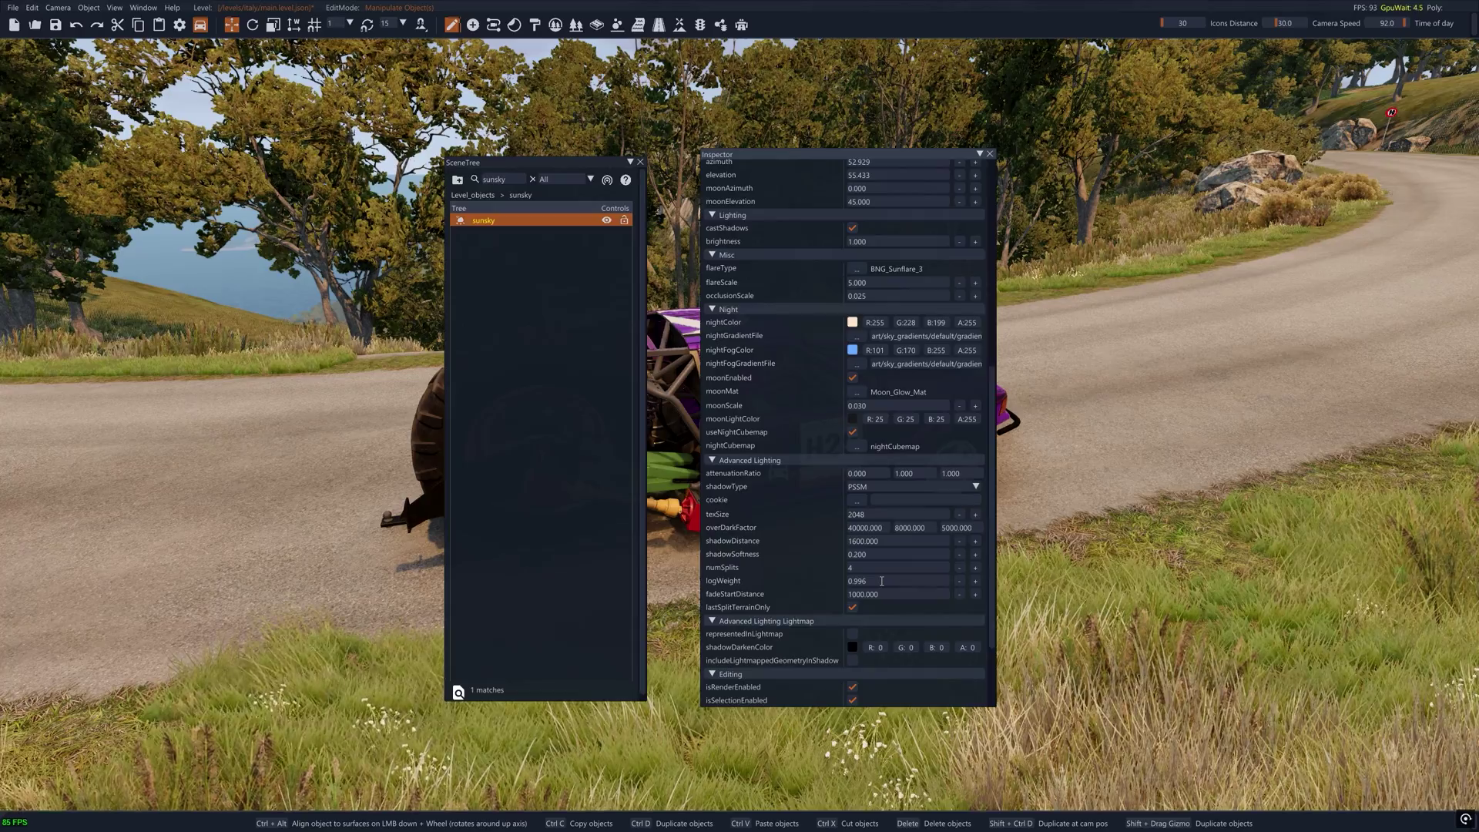
key(BackSpace)
key(Return)
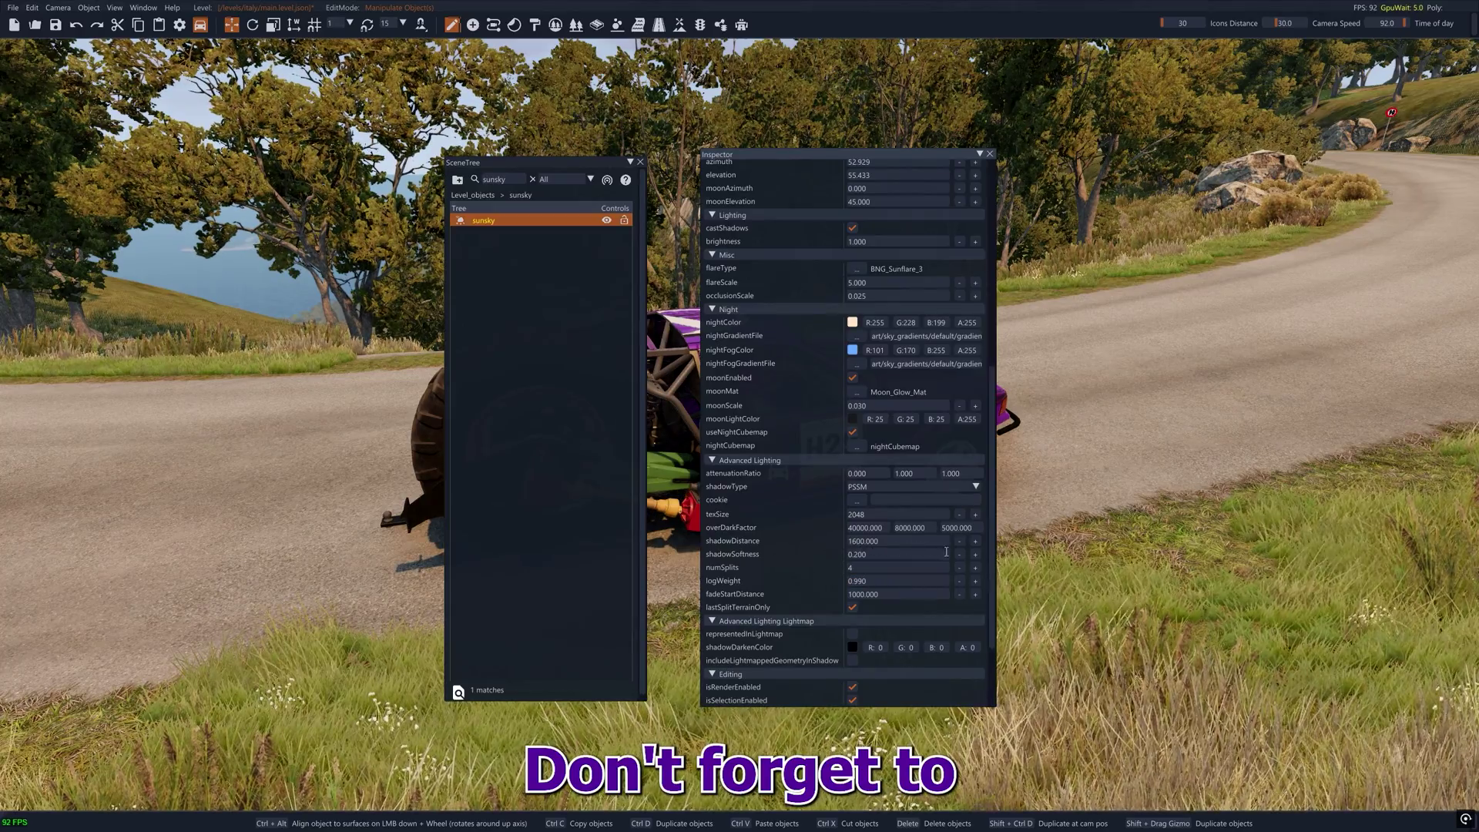
click(961, 556)
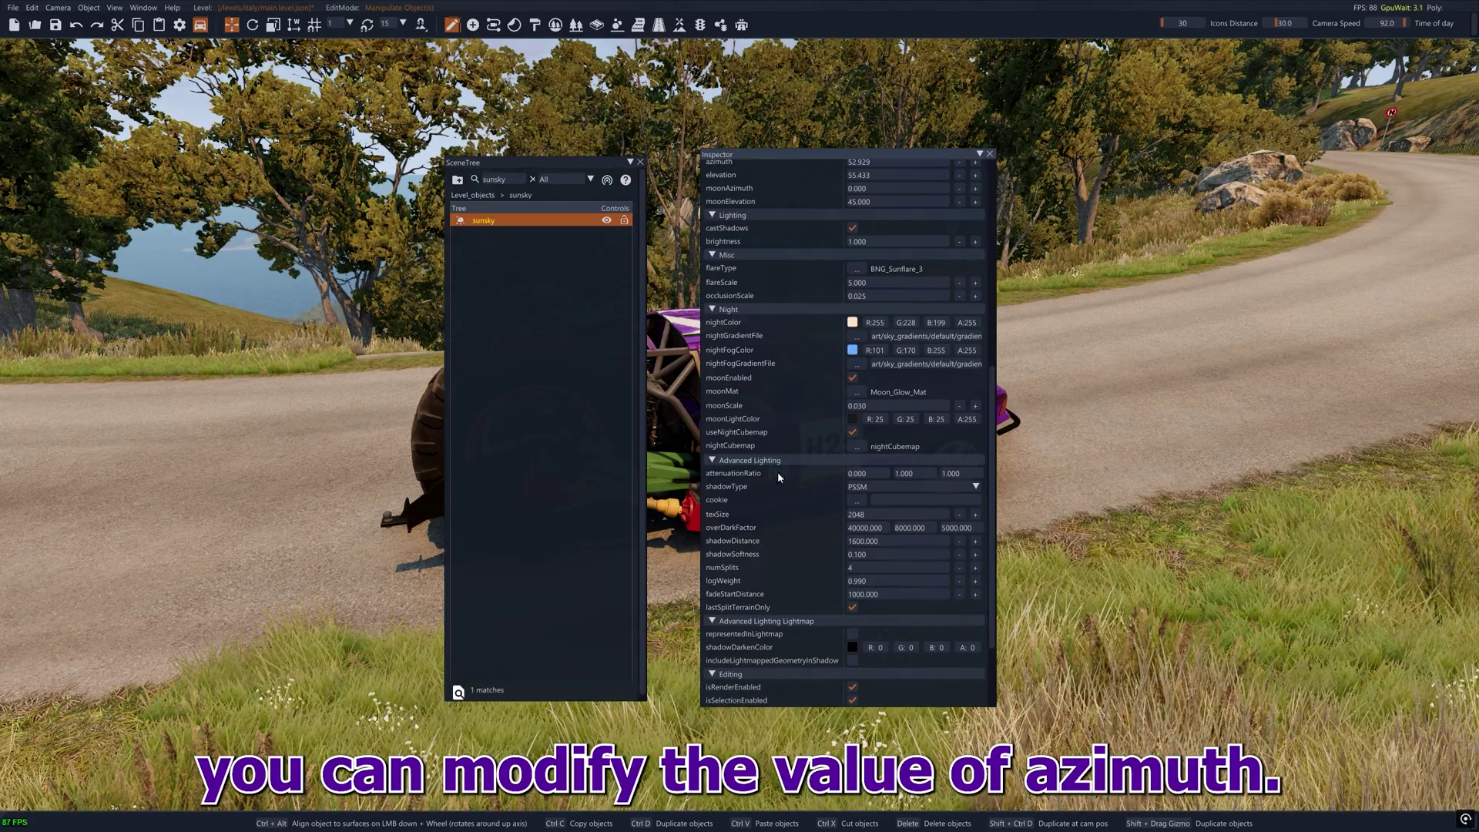
Try sun azimuth values of 90 and then 130.
scroll(771, 340, up, 3)
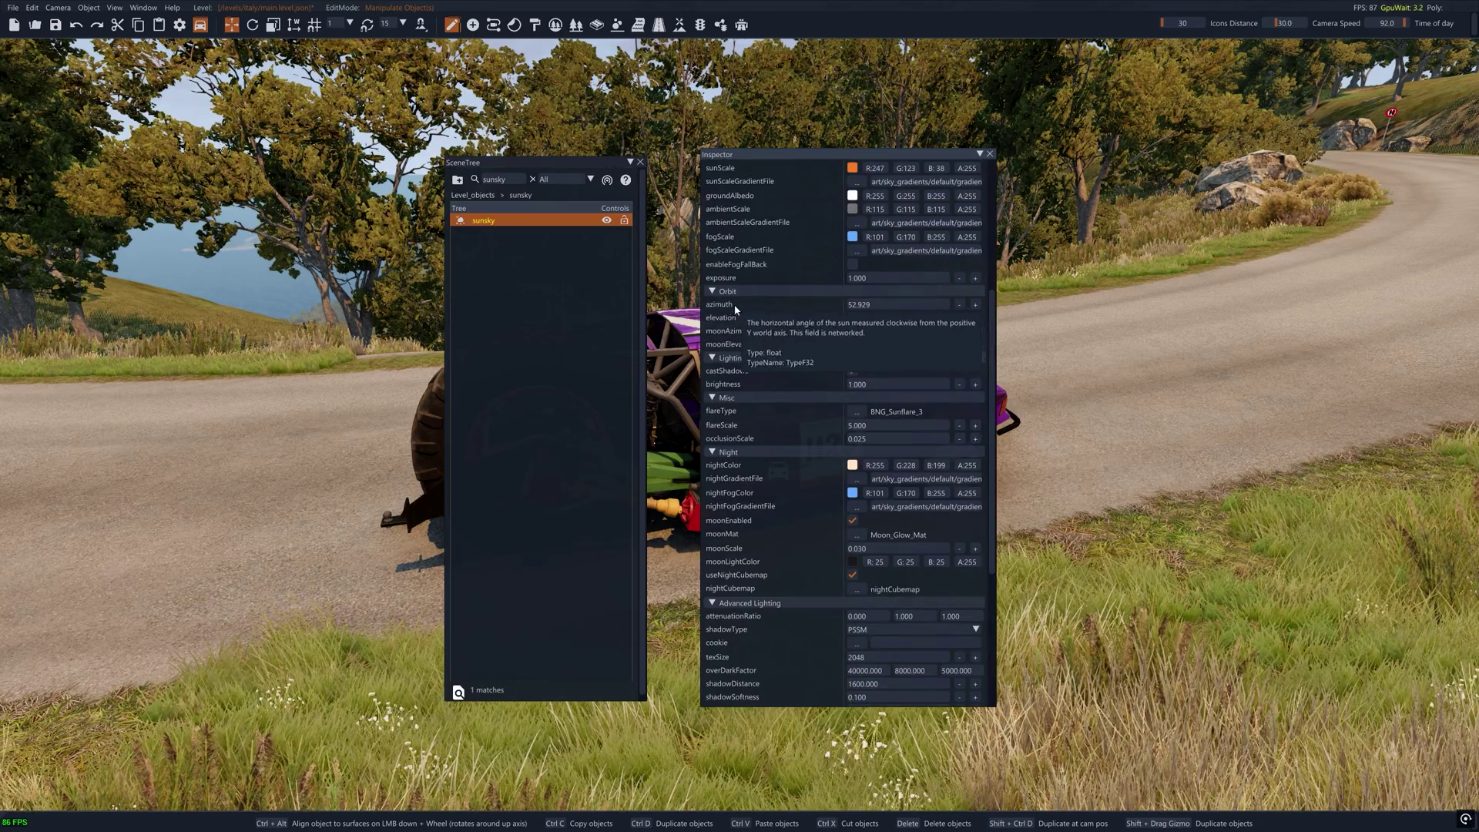
click(887, 308)
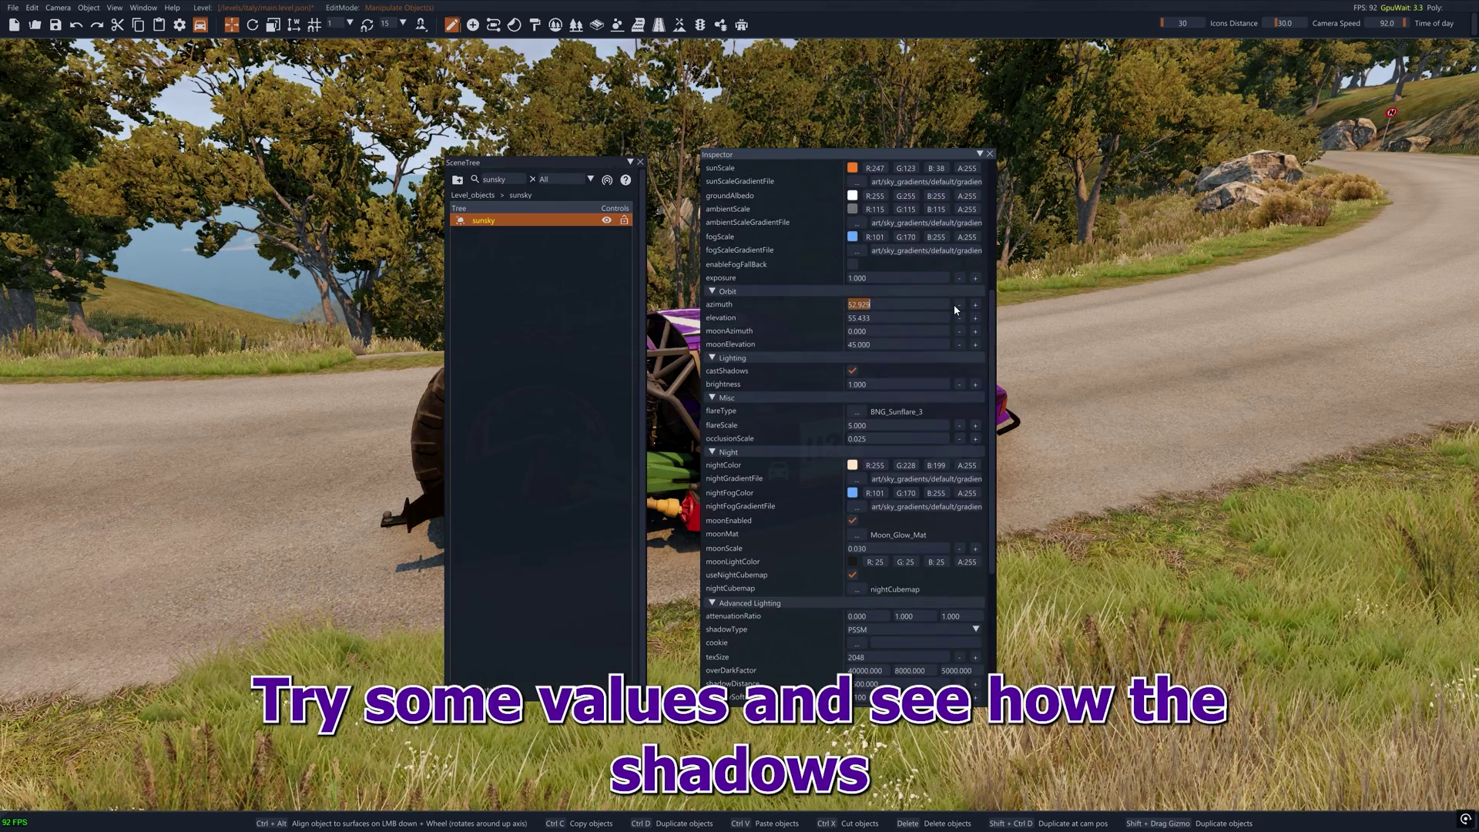
text(90)
key(Return)
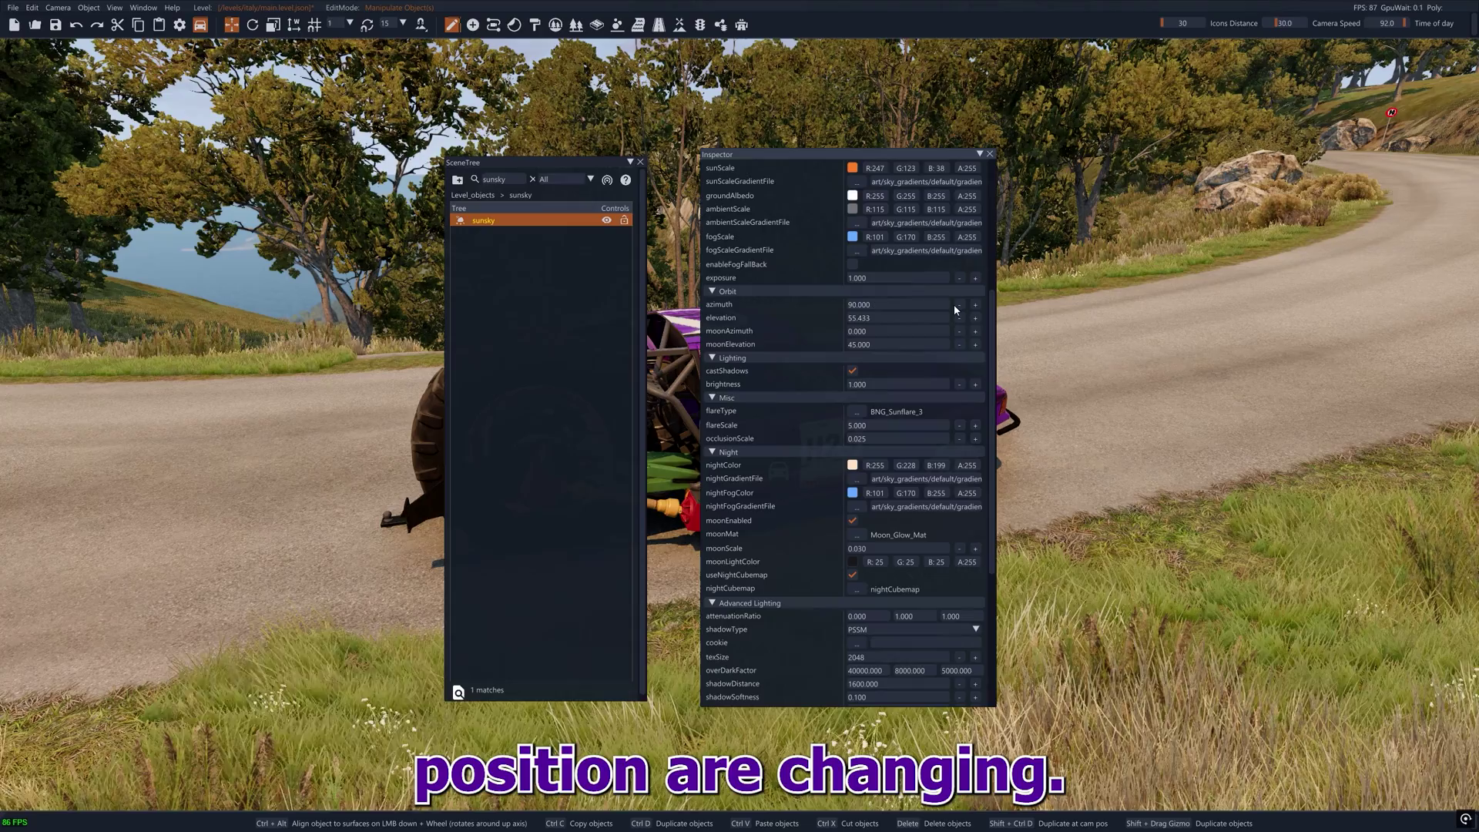
click(916, 305)
text(130)
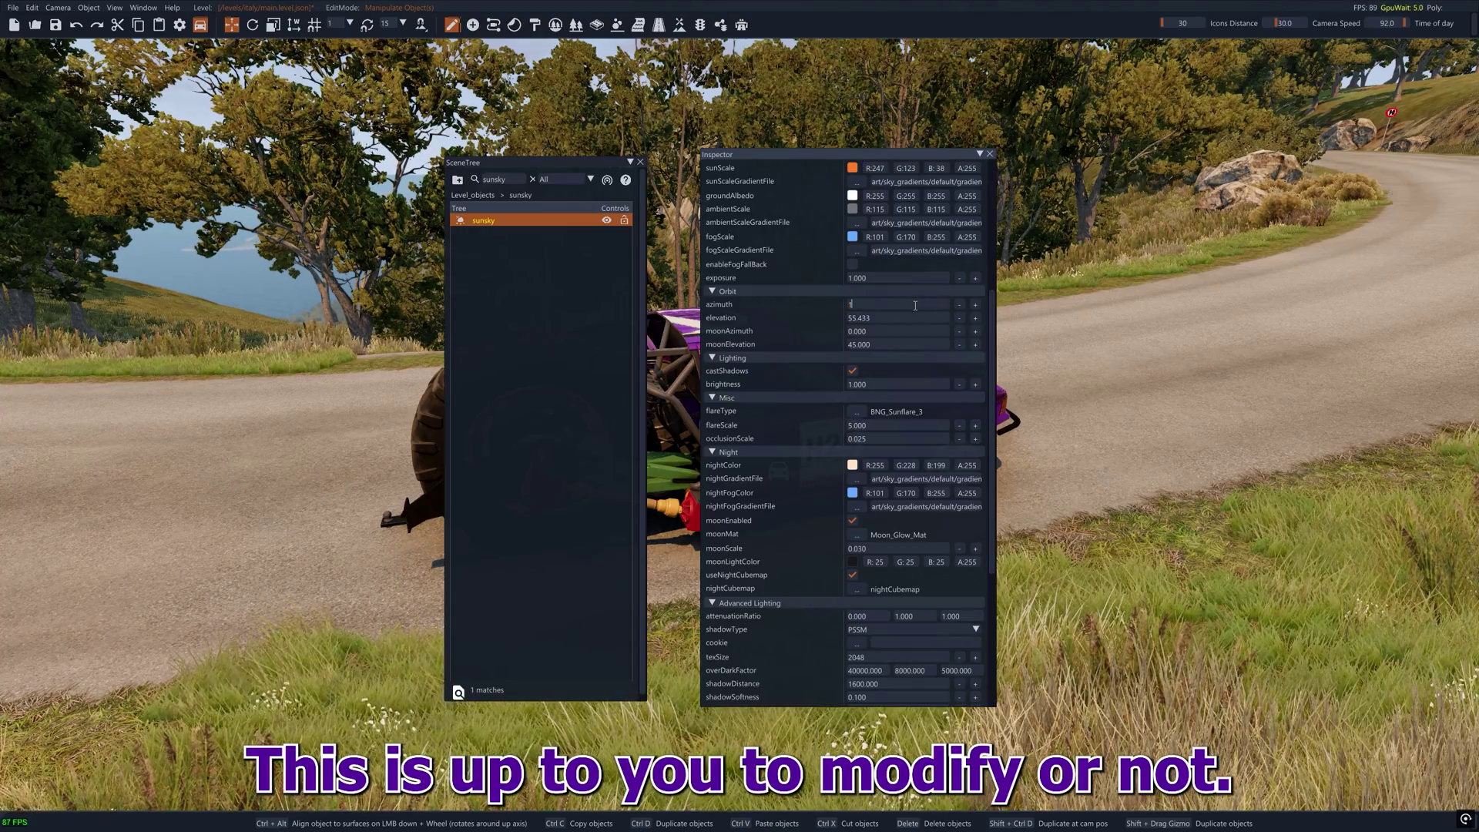
key(Return)
Try azimuth 260 and 600, then settle the sun azimuth at 300.
click(915, 305)
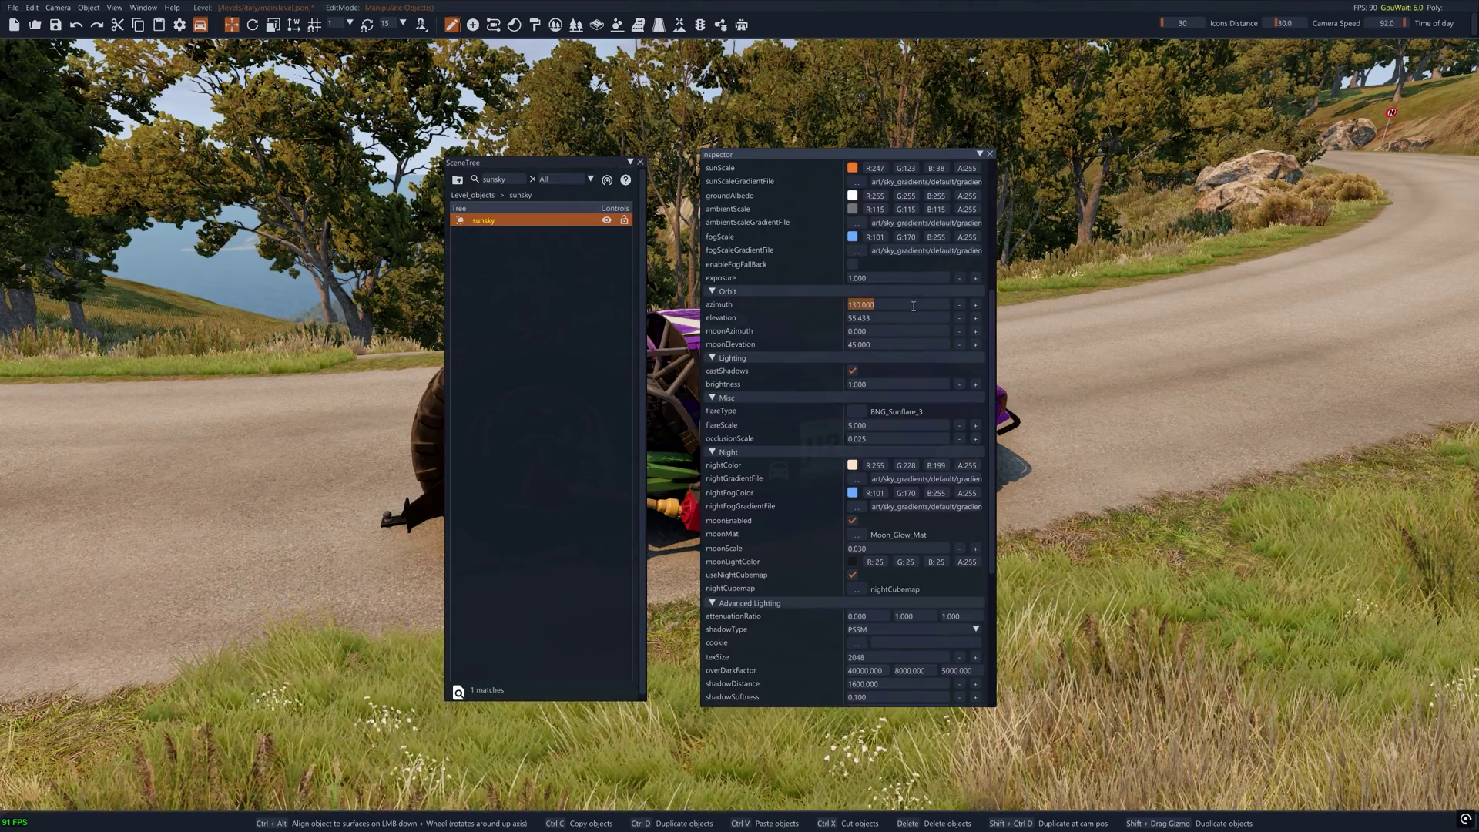
text(260)
key(Return)
click(914, 305)
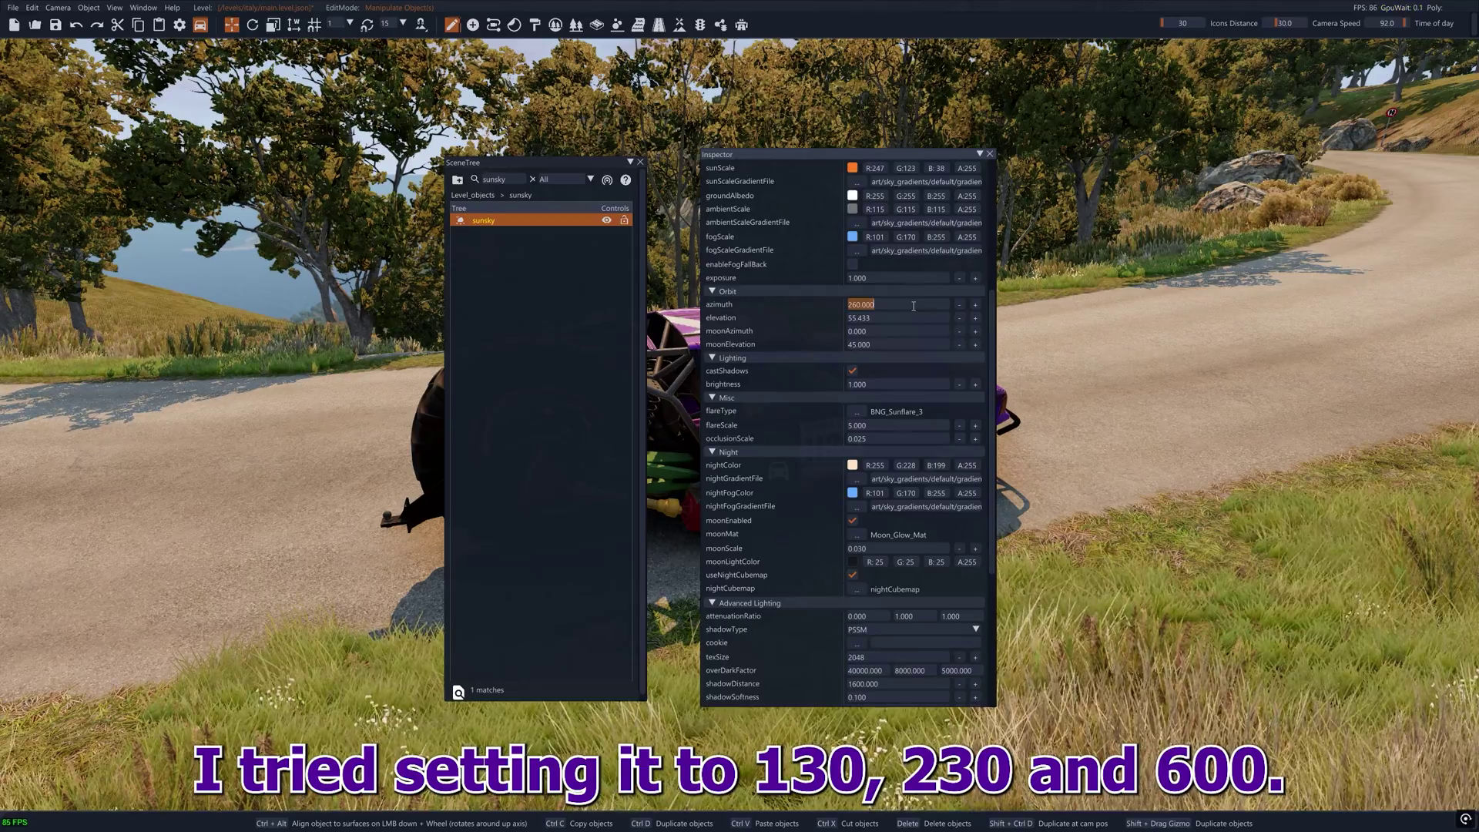
text(600)
key(Return)
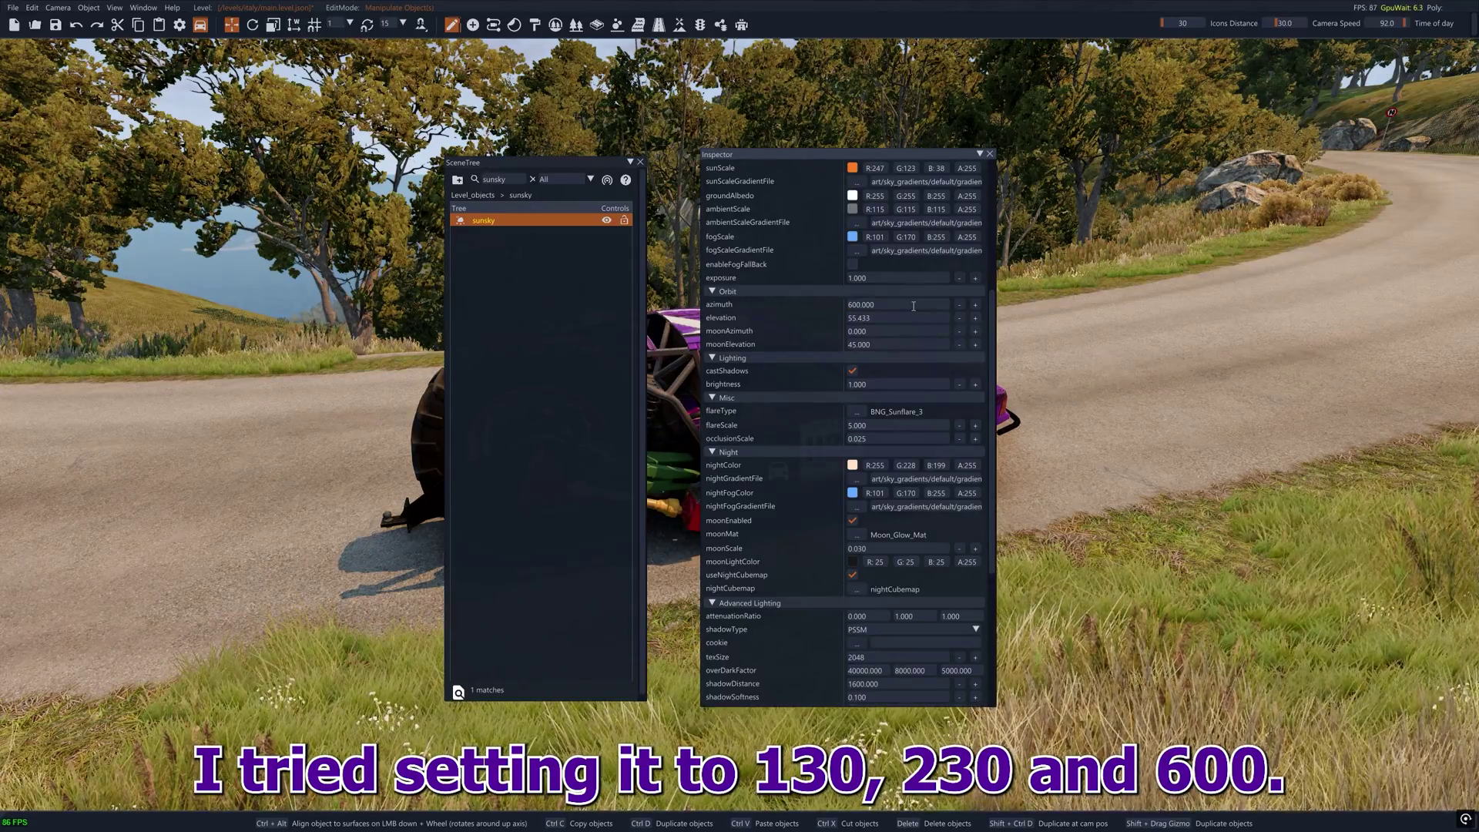
click(907, 307)
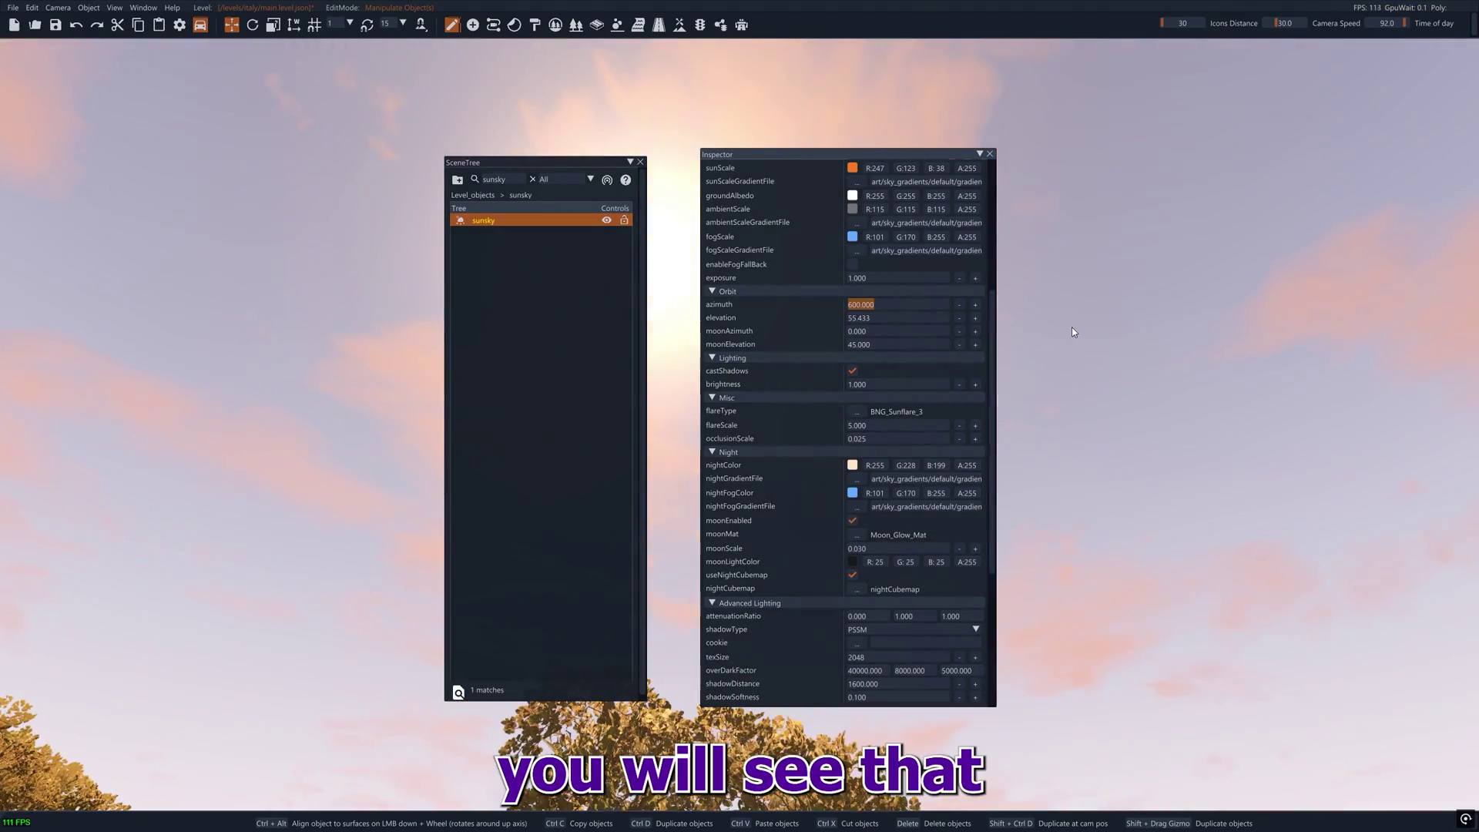
text(300)
key(Return)
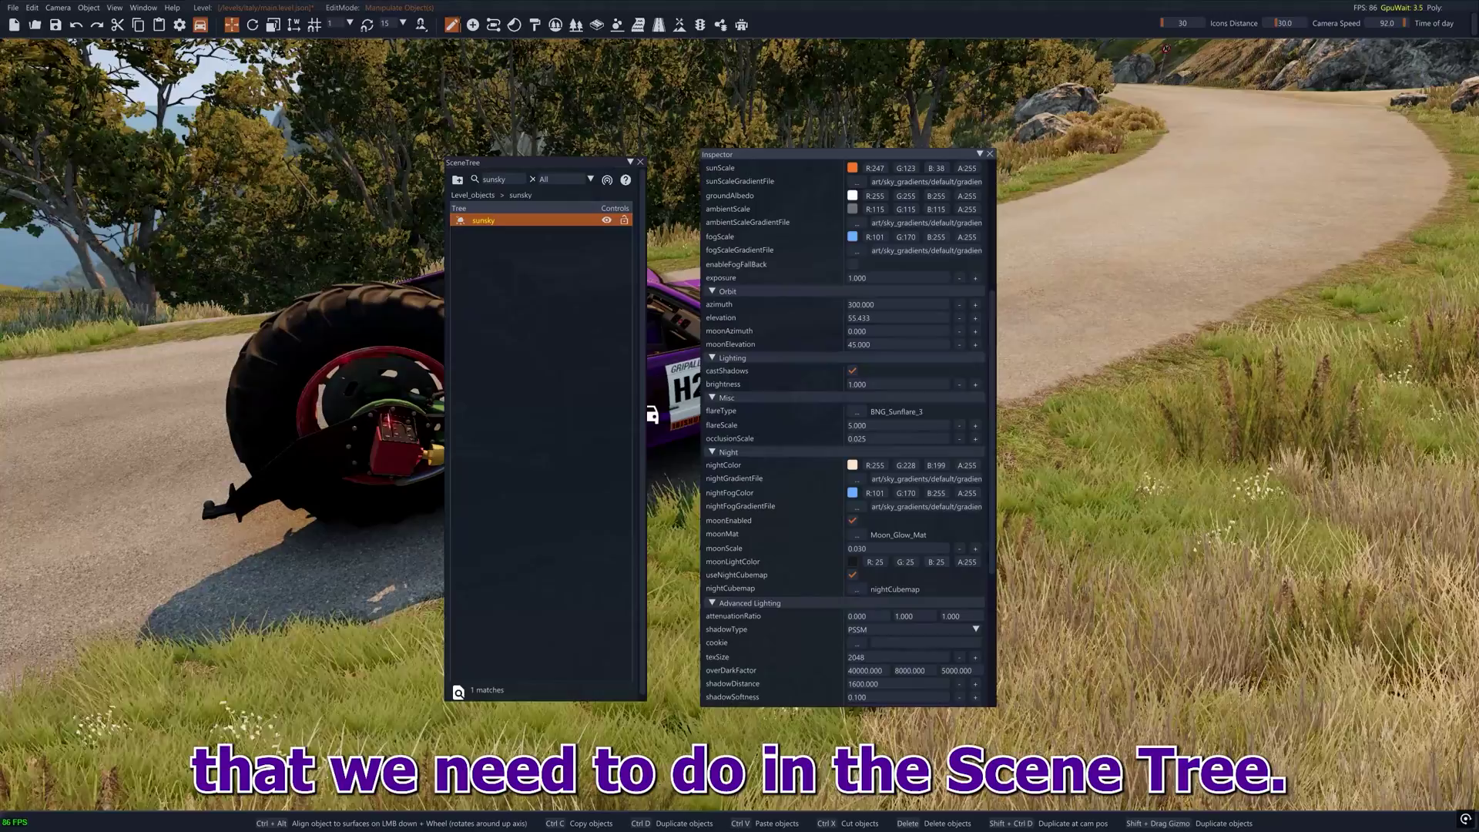
Search for 'thelevel', select theLevelInfo, and focus its fogDensity field (0.000).
click(496, 178)
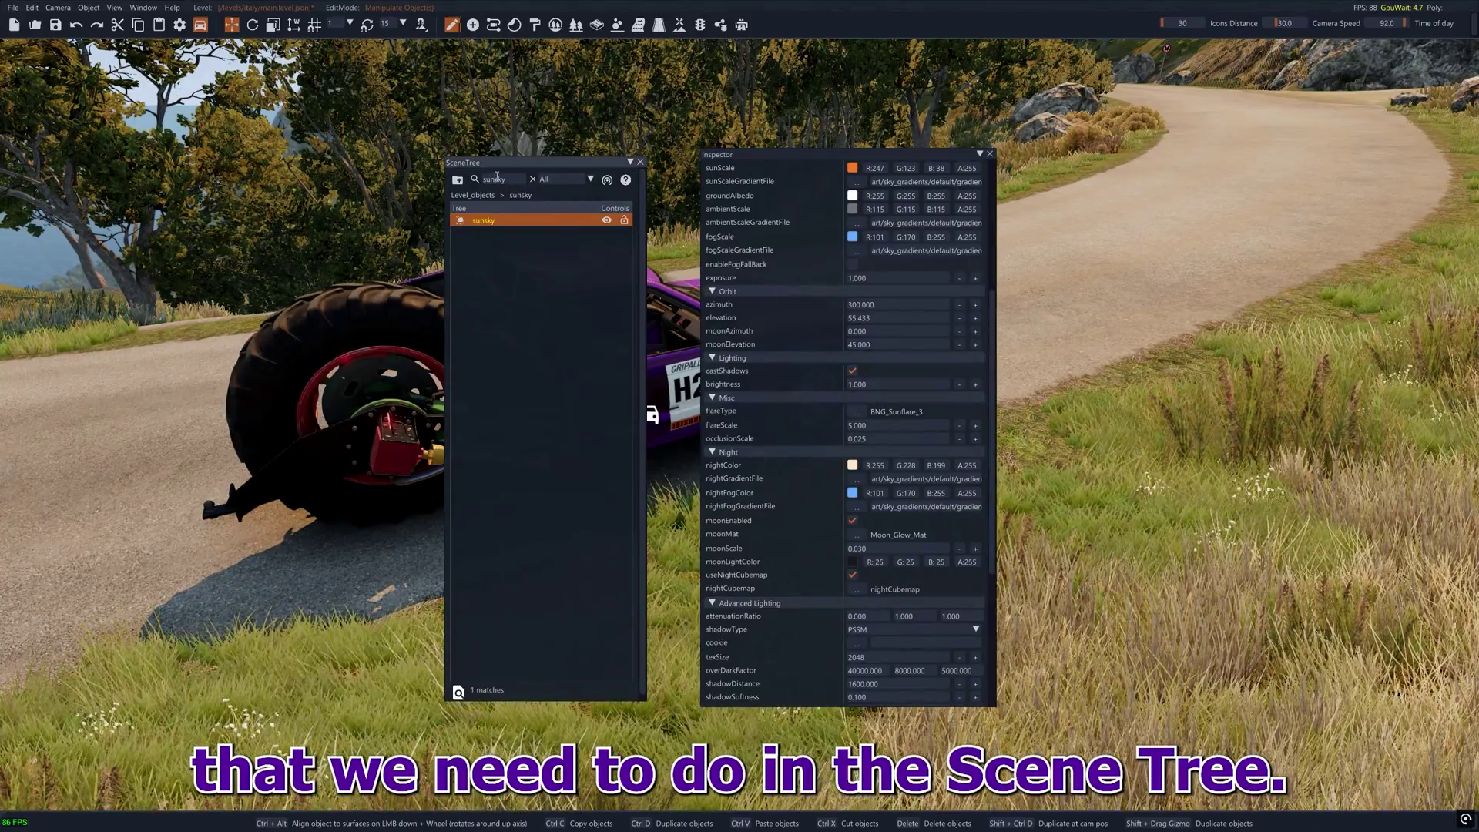
double_click(496, 178)
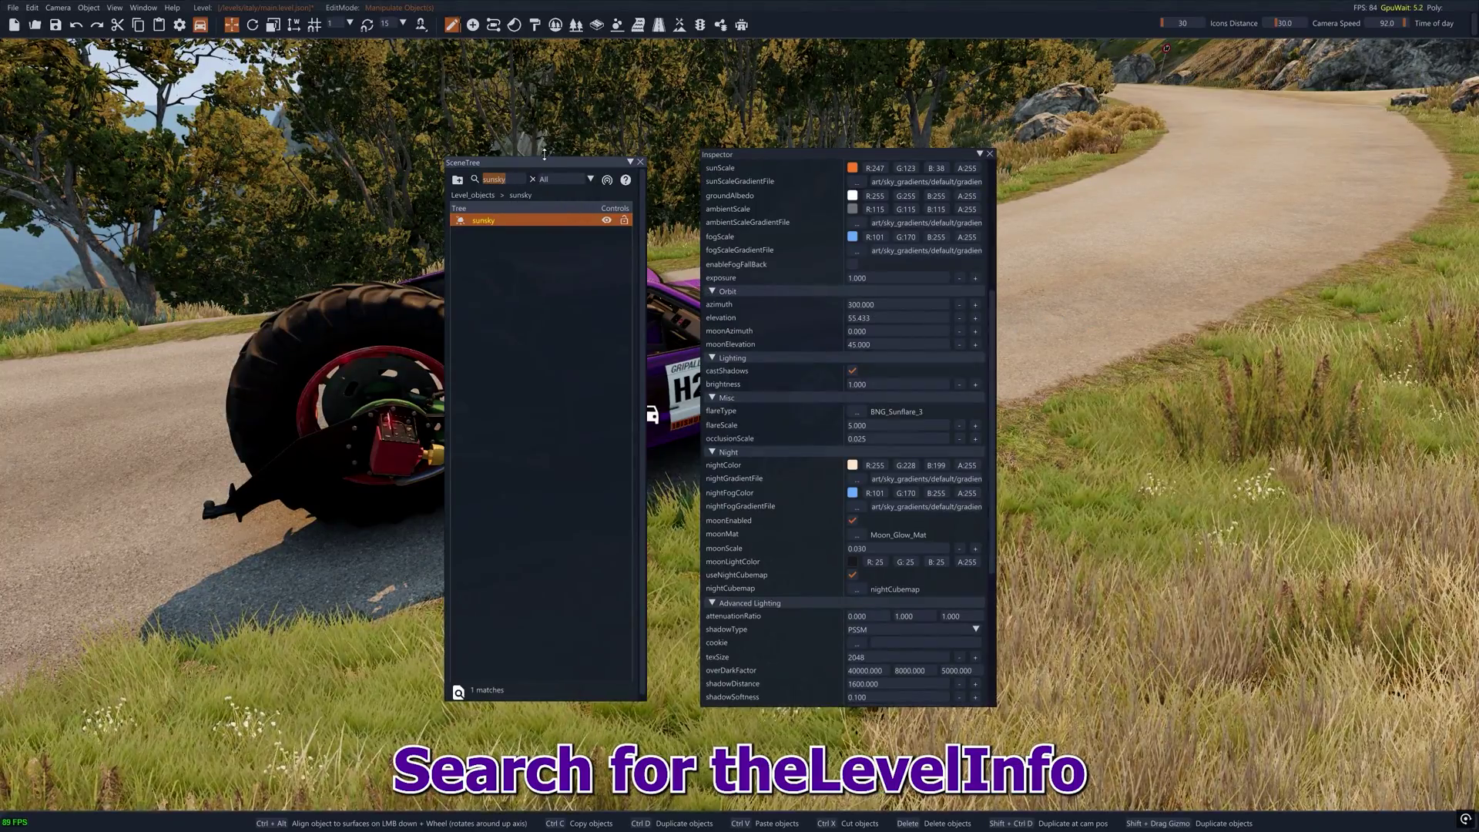
text(thelevel)
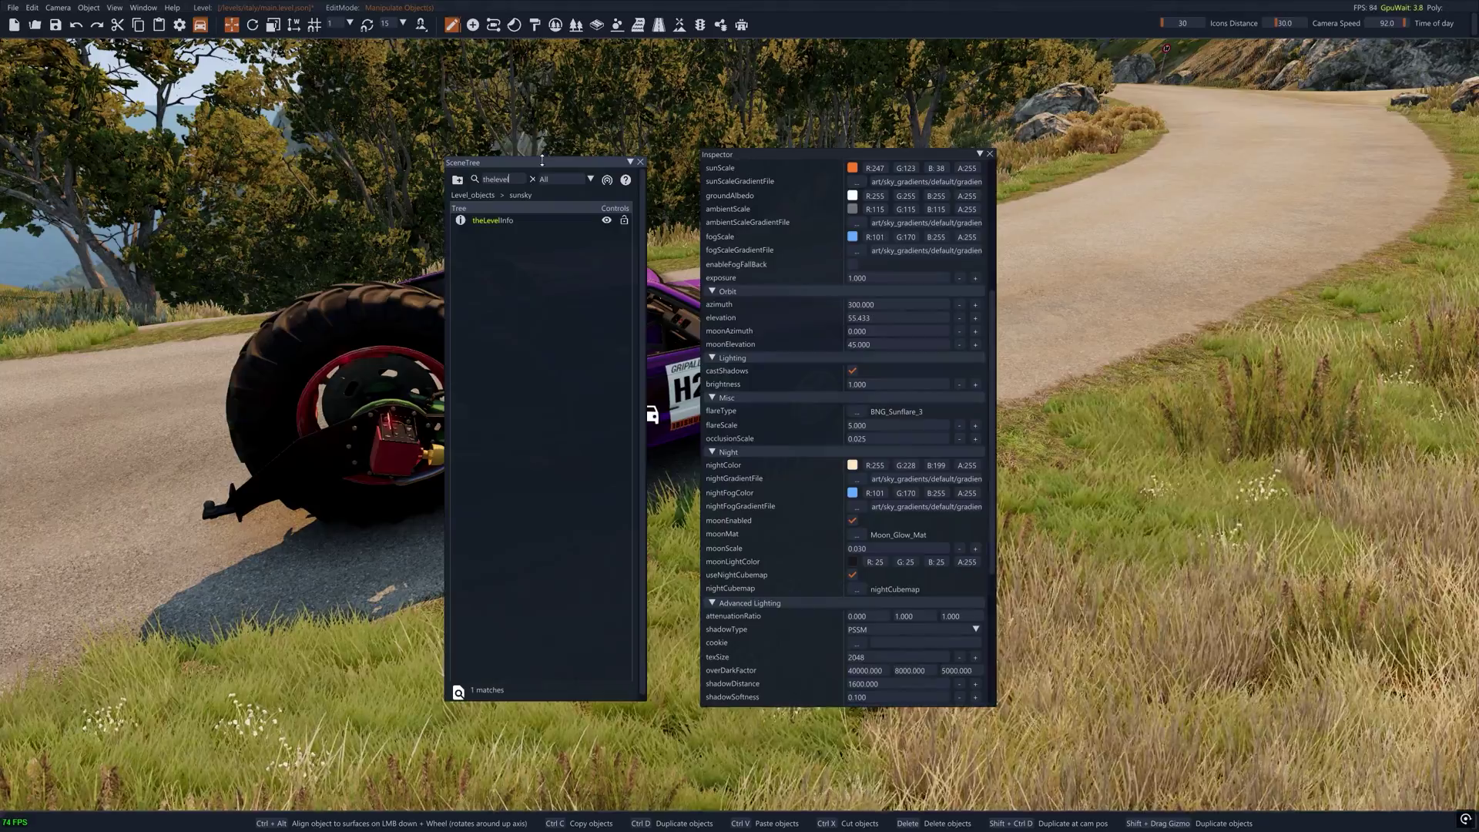
click(549, 224)
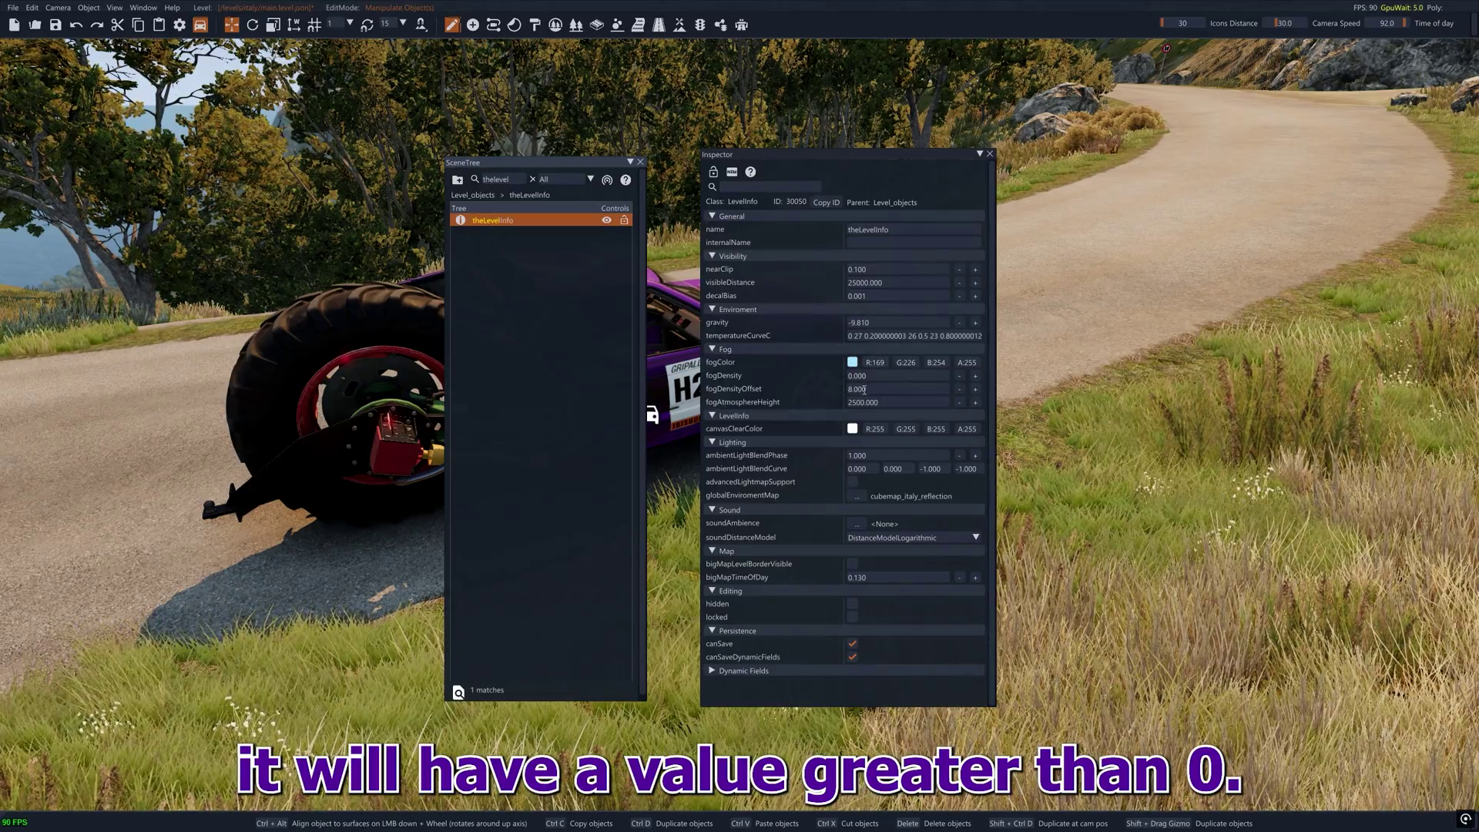
click(865, 376)
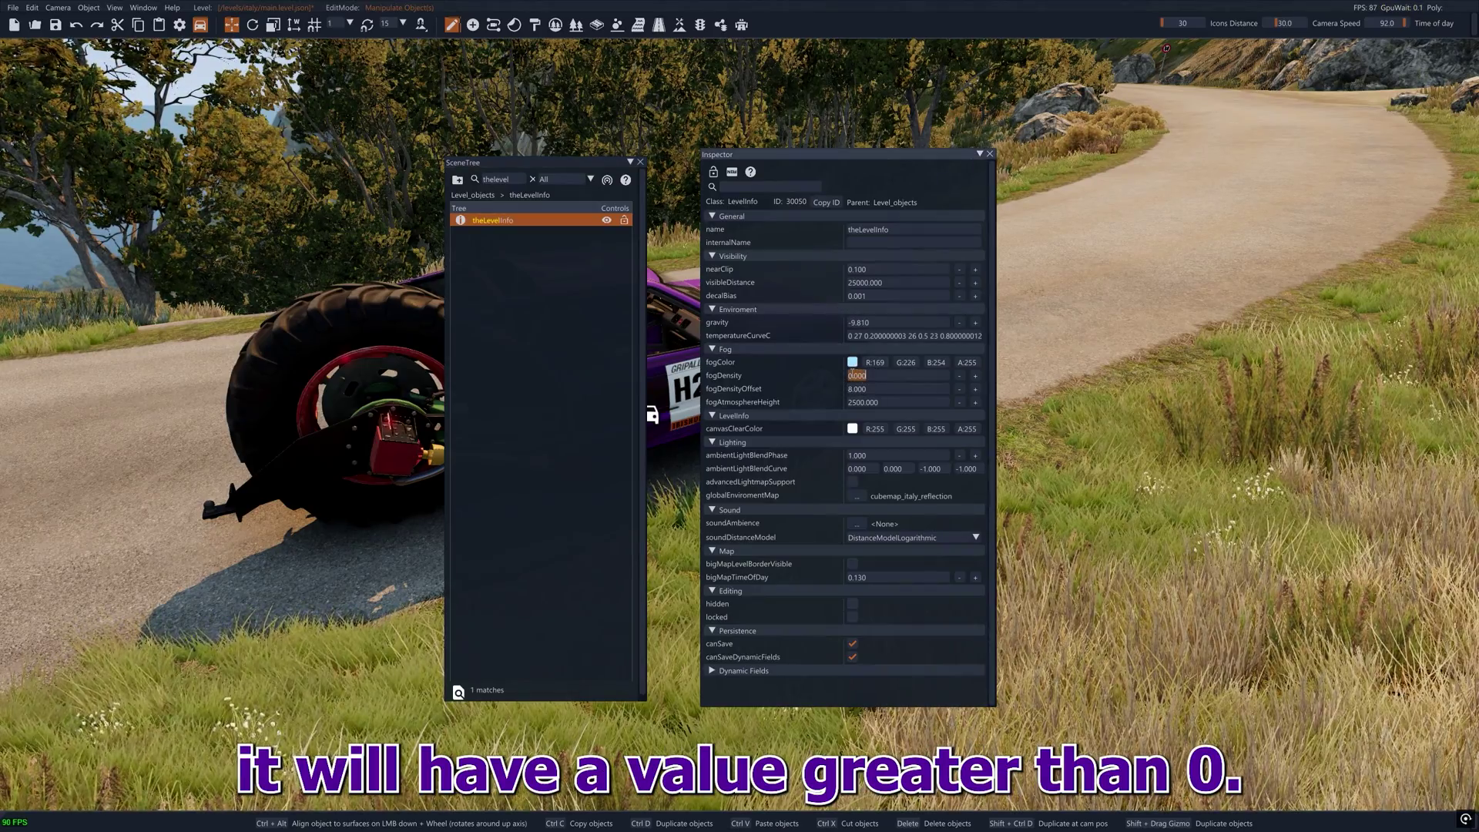
Search for 'clou', select clouds1, raise coverage to 0.200 and exposure to 4.
double_click(509, 177)
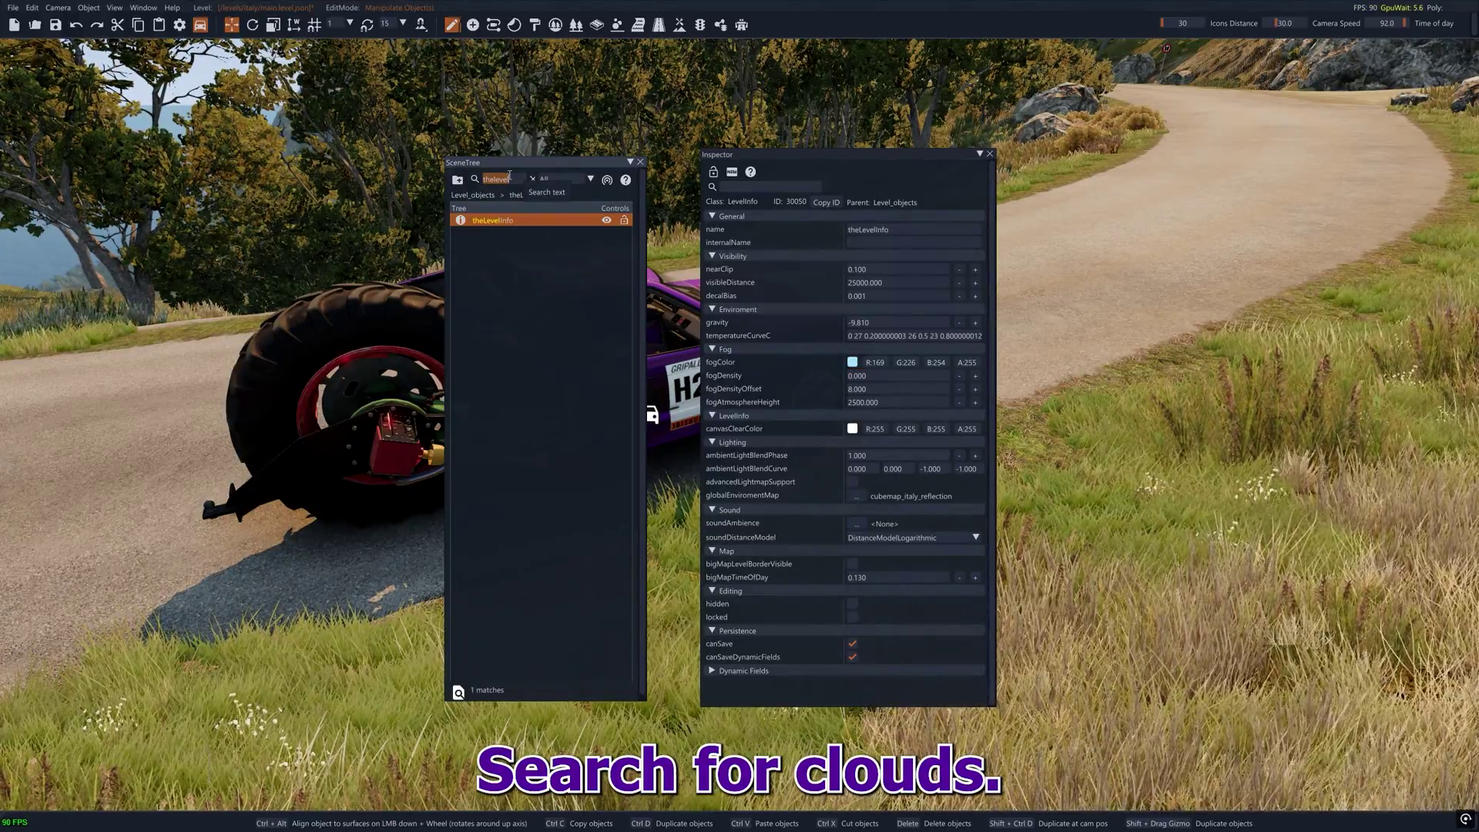
text(clou)
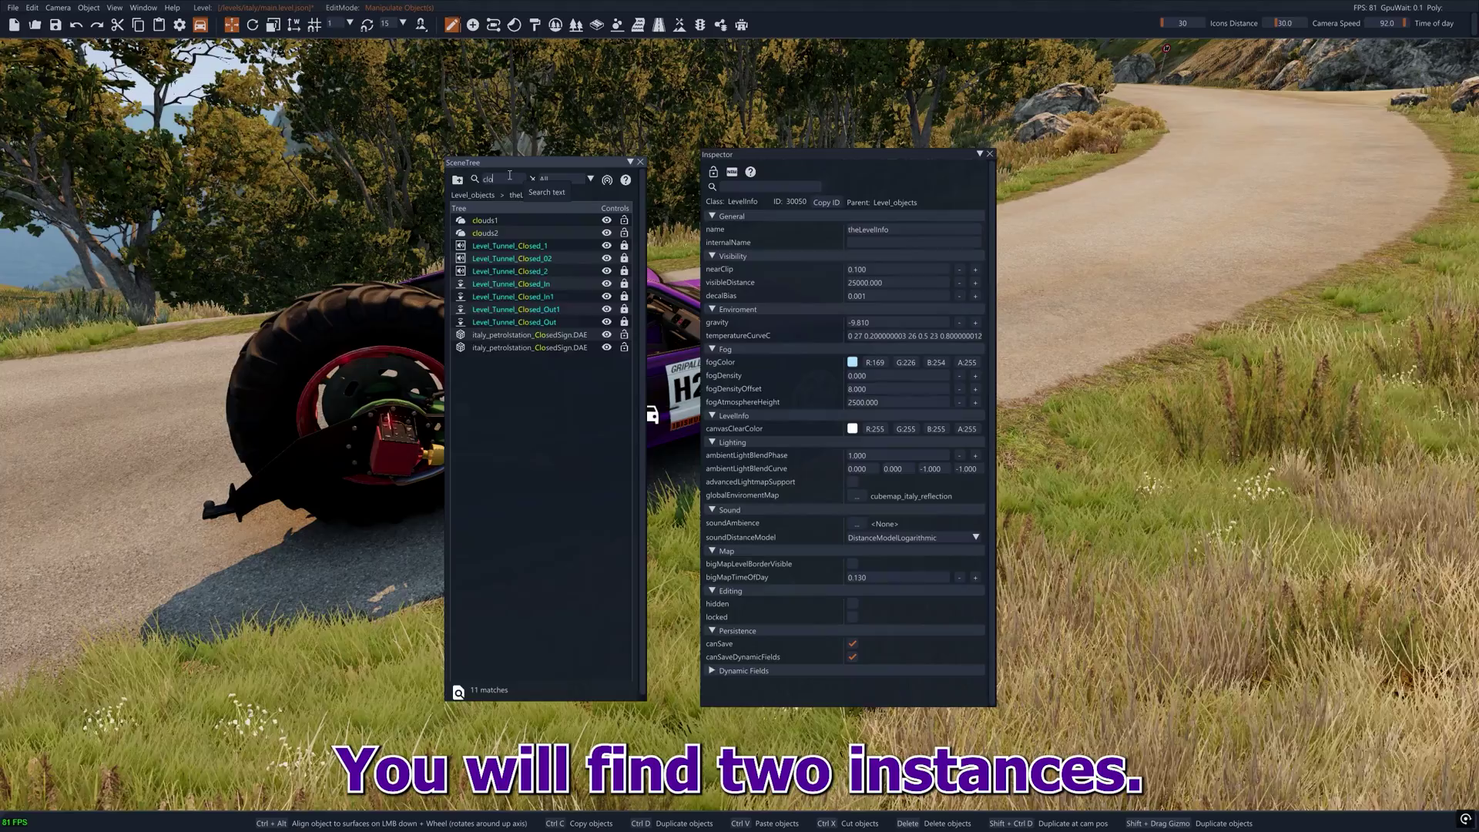
click(490, 221)
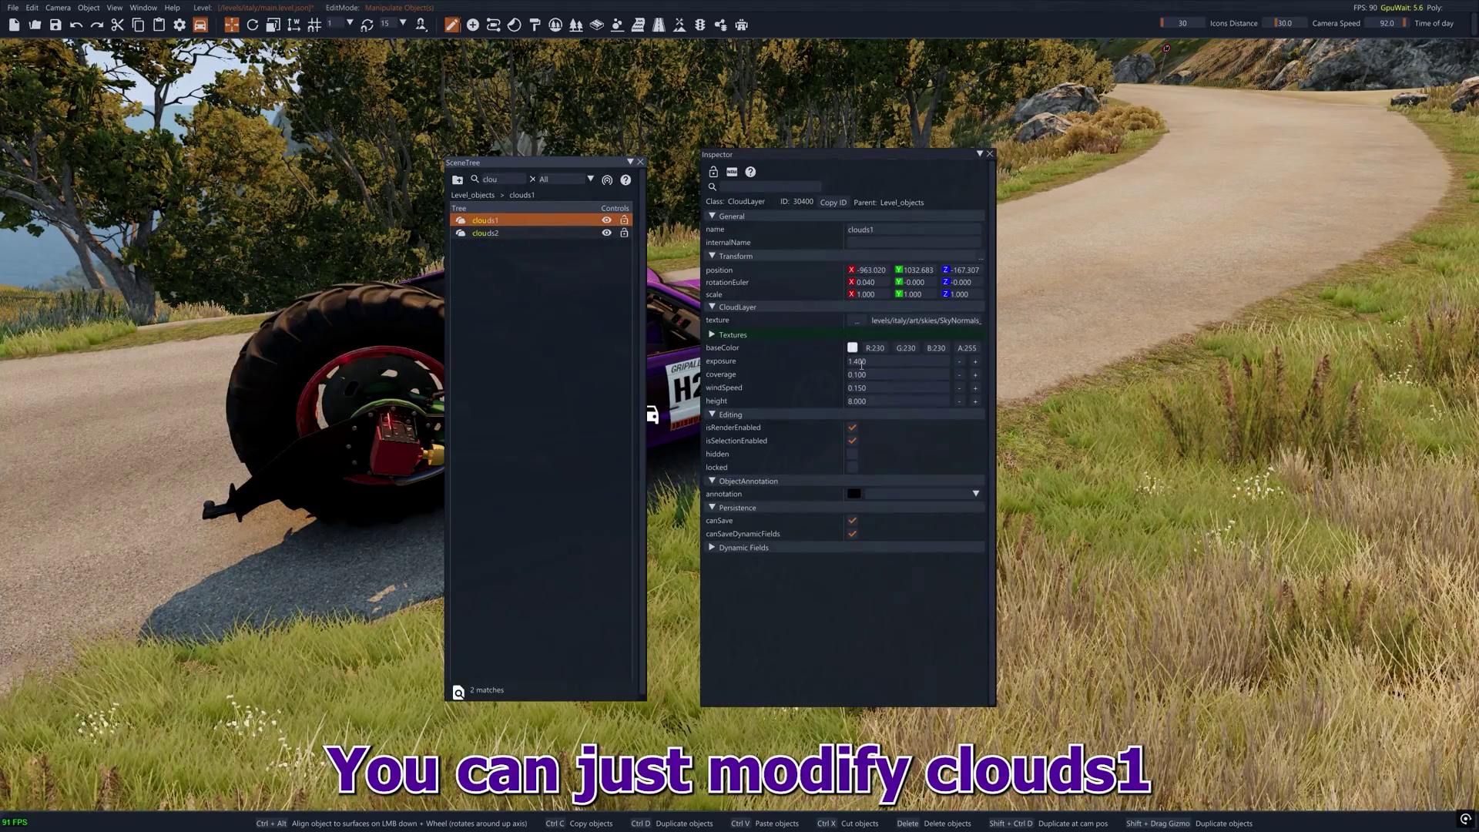
click(975, 375)
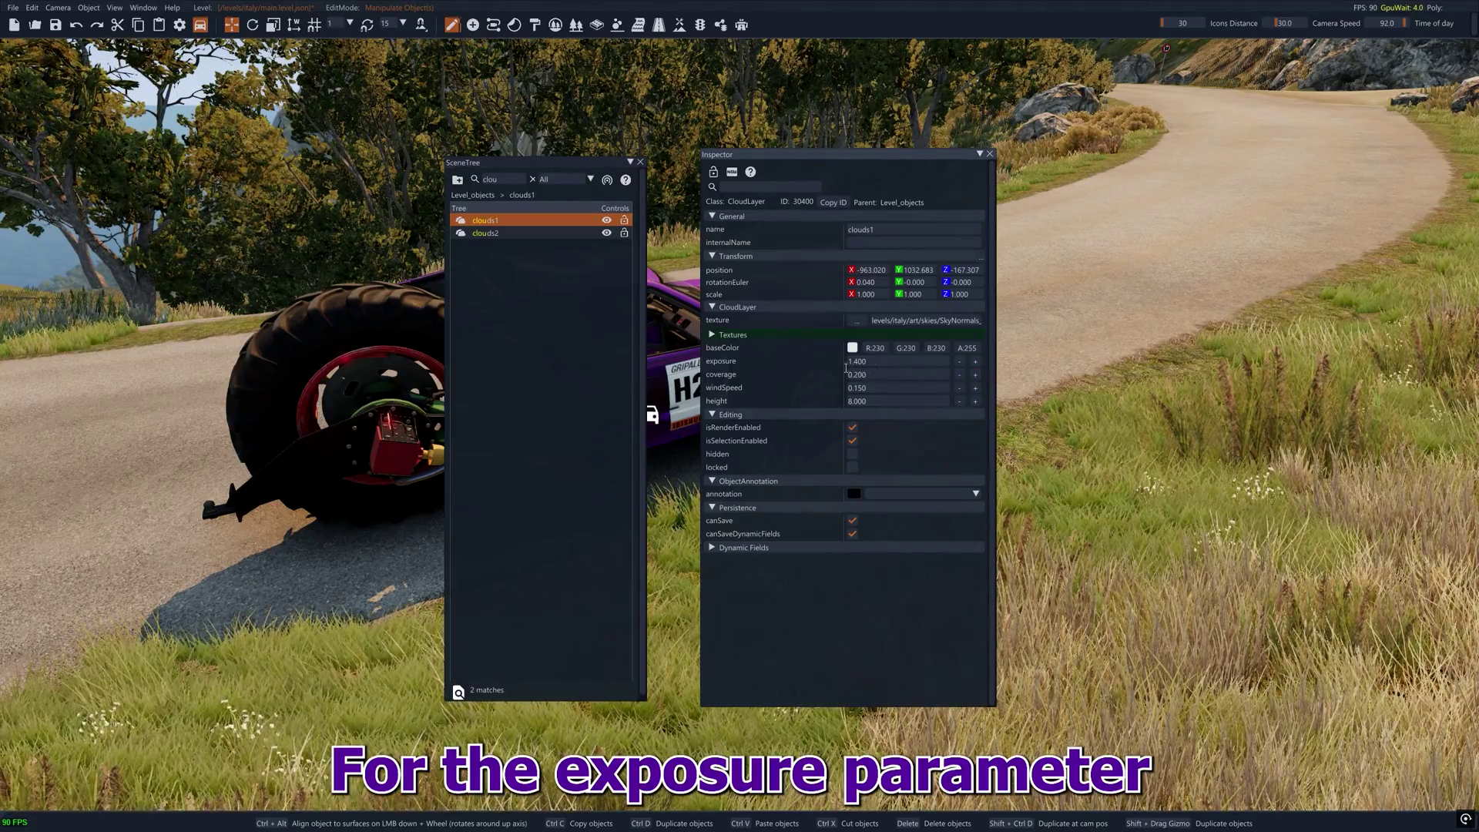
click(918, 359)
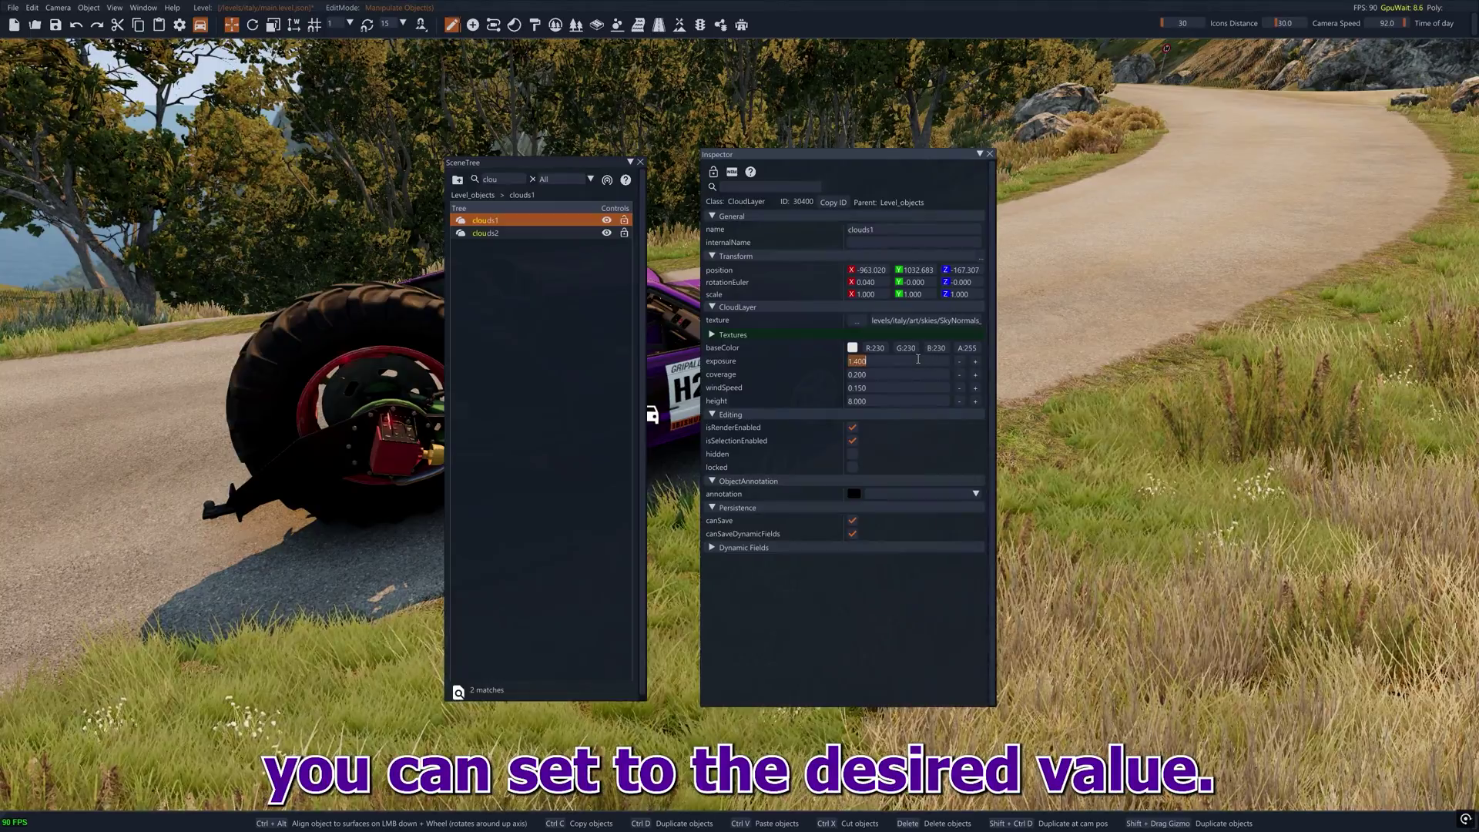
text(4)
key(Return)
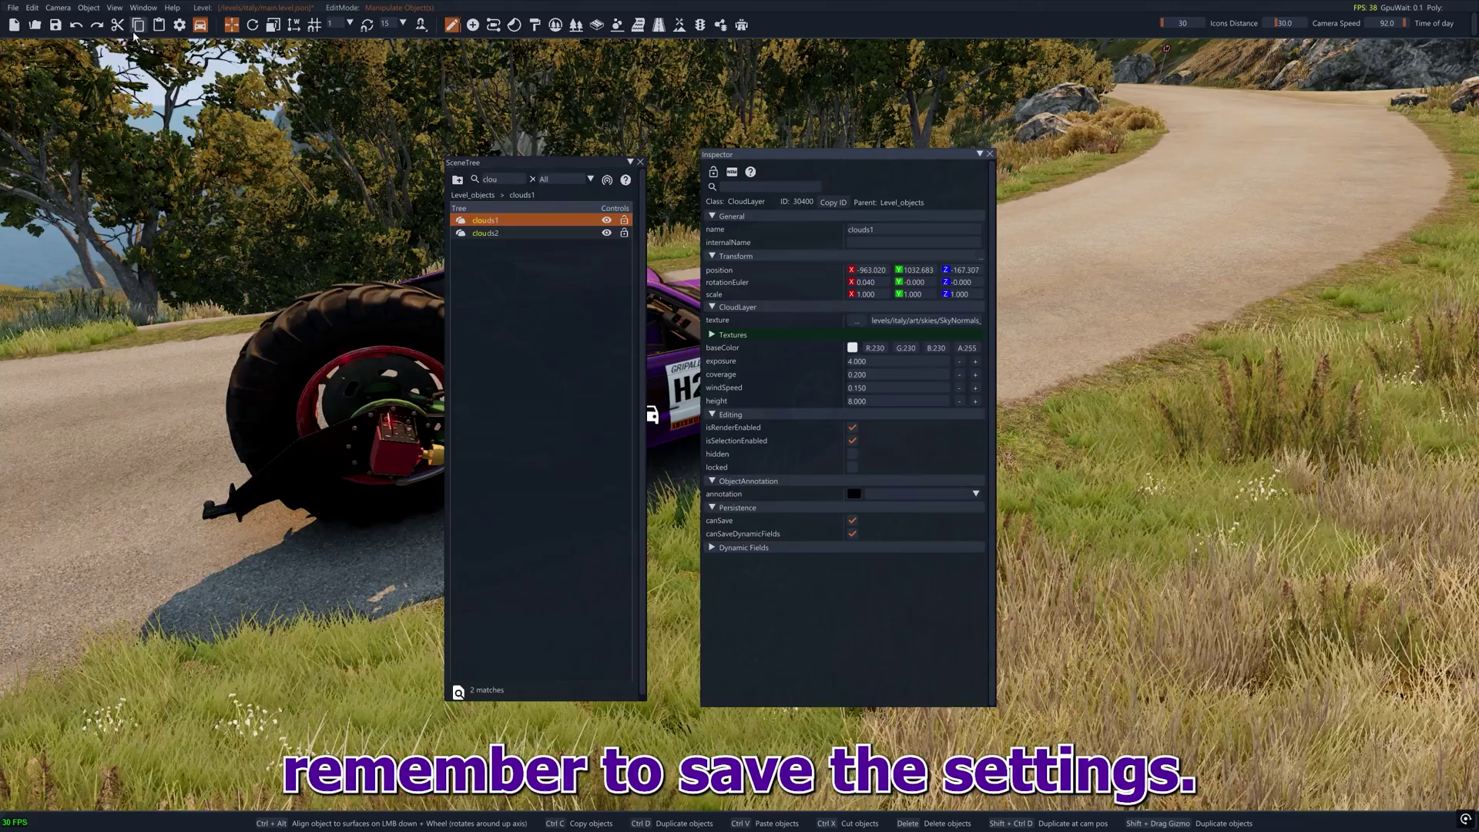
Save the level from the File menu and exit the editor back to the game with F11.
click(12, 8)
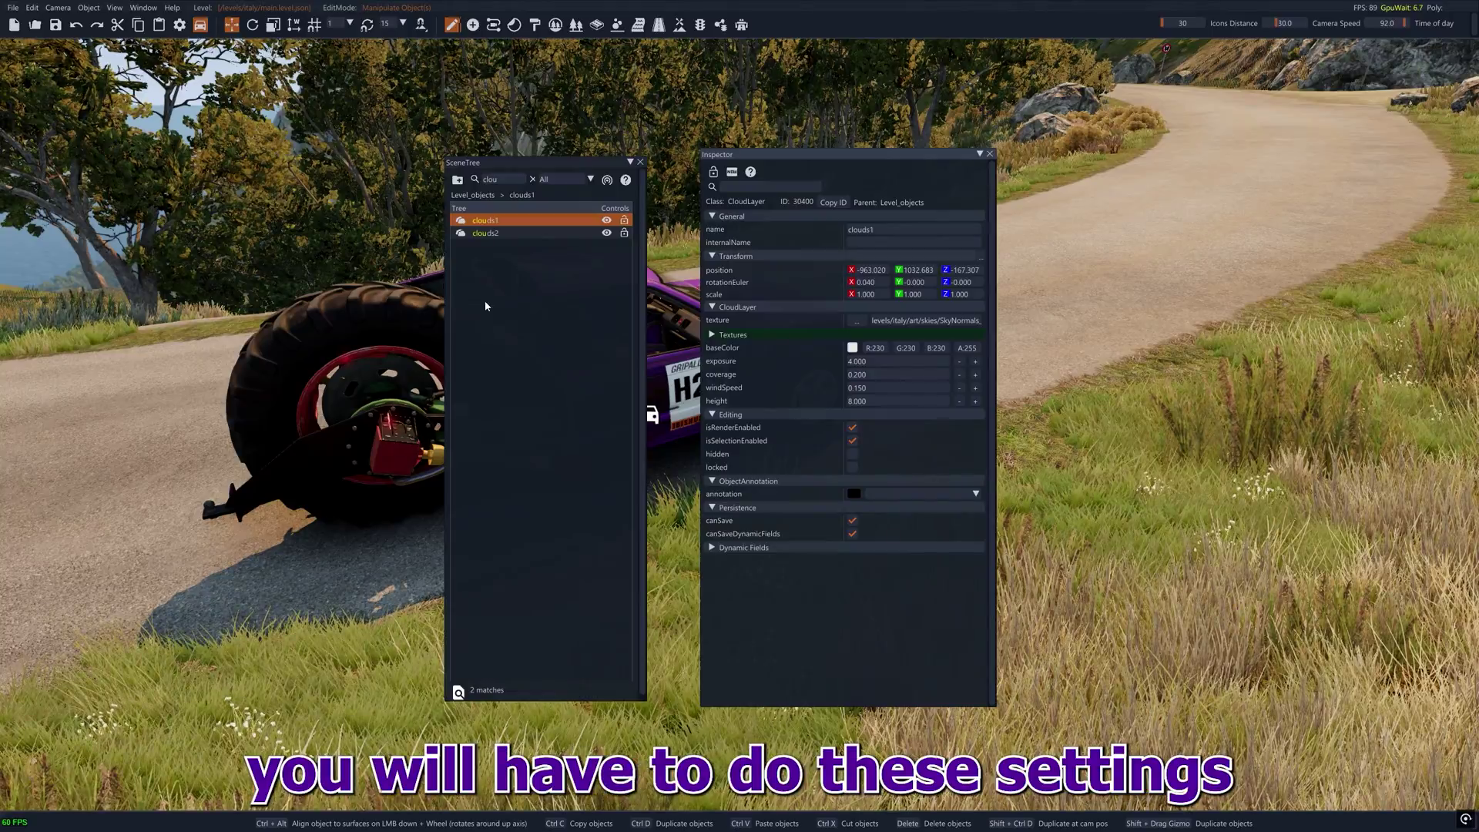
key(F11)
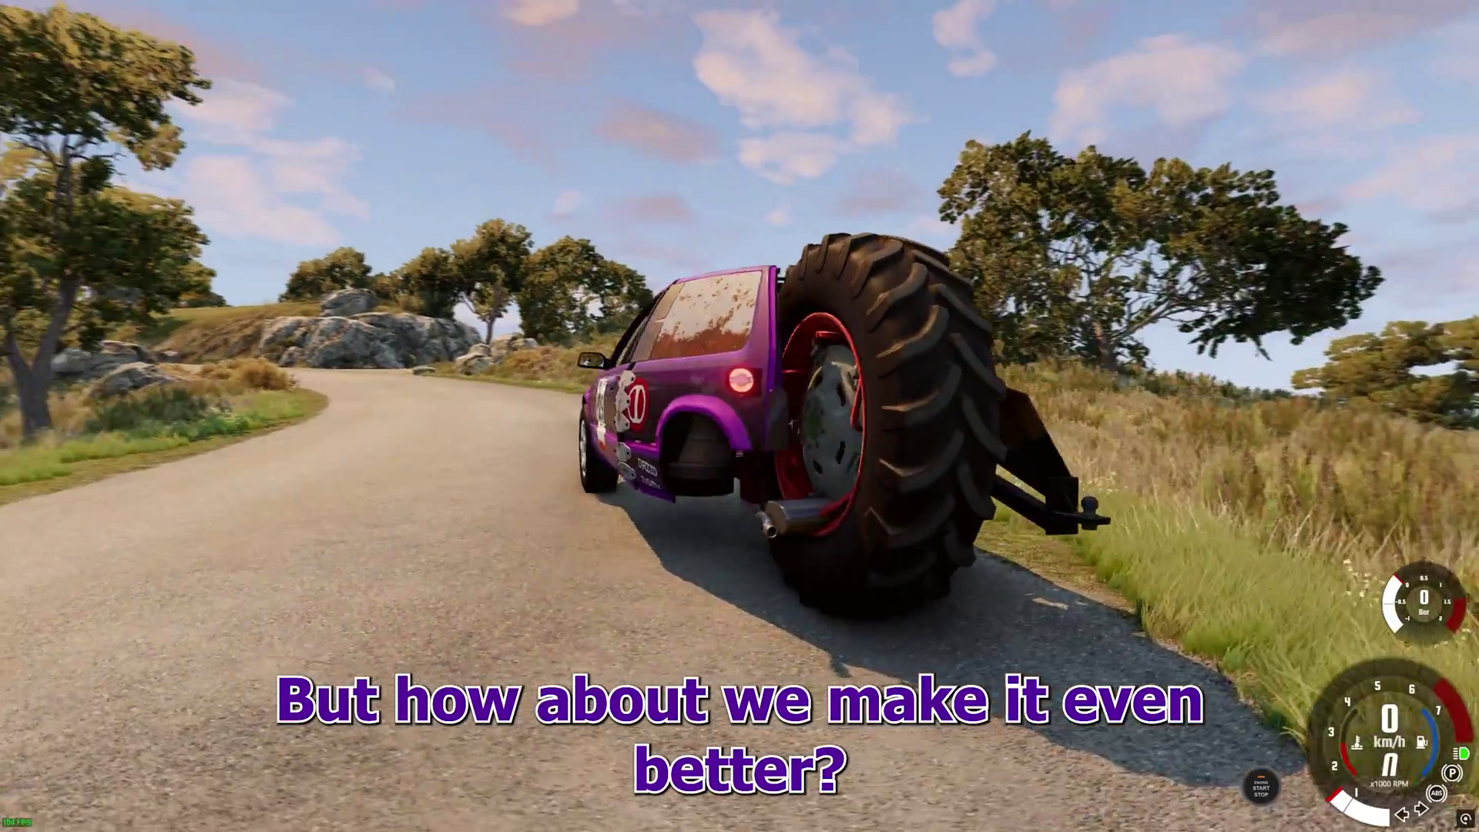
Bring up Vehicle Config's Color settings and expand the paint Configurations section.
key(e)
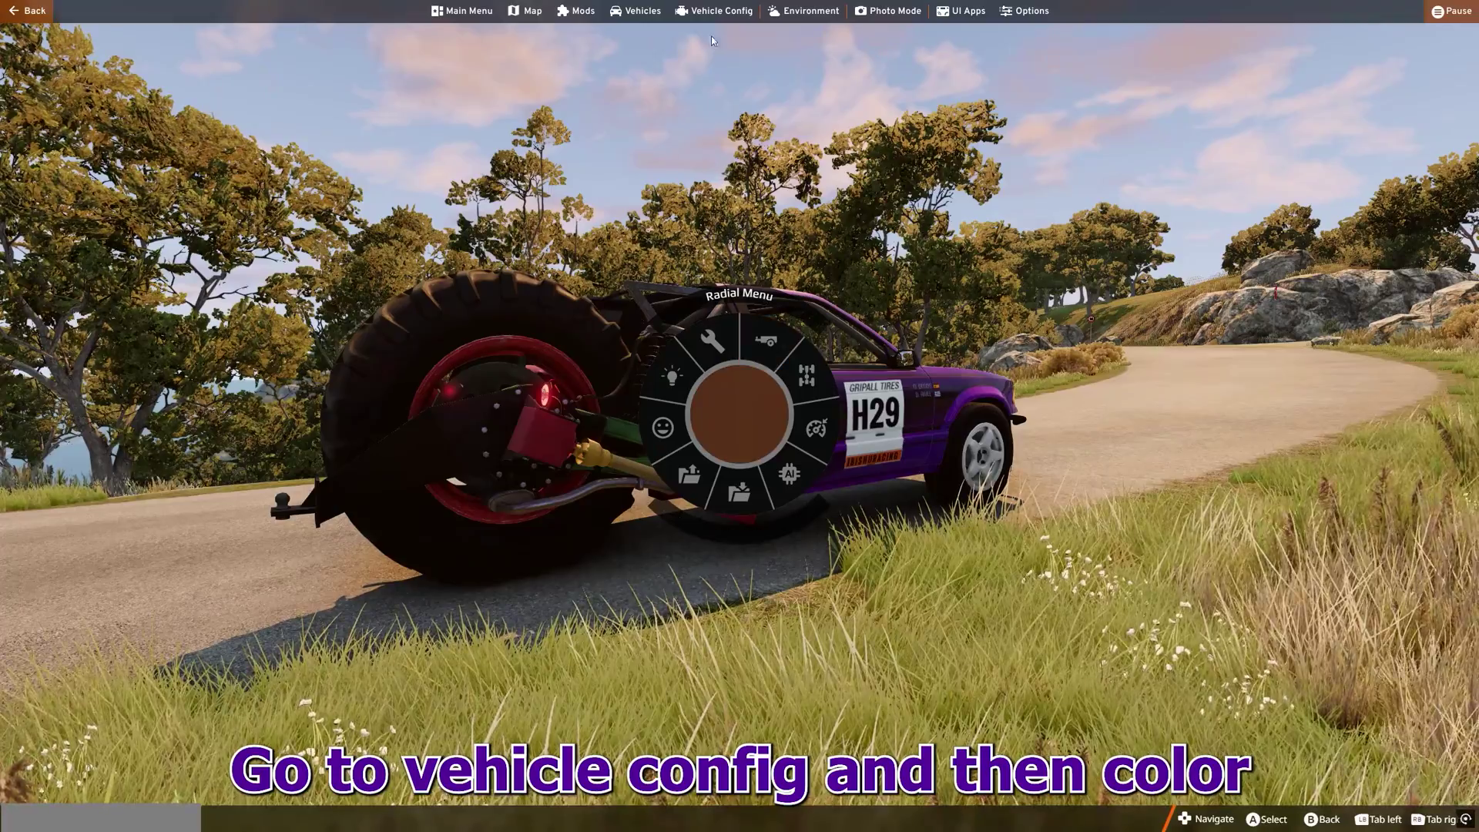
click(714, 12)
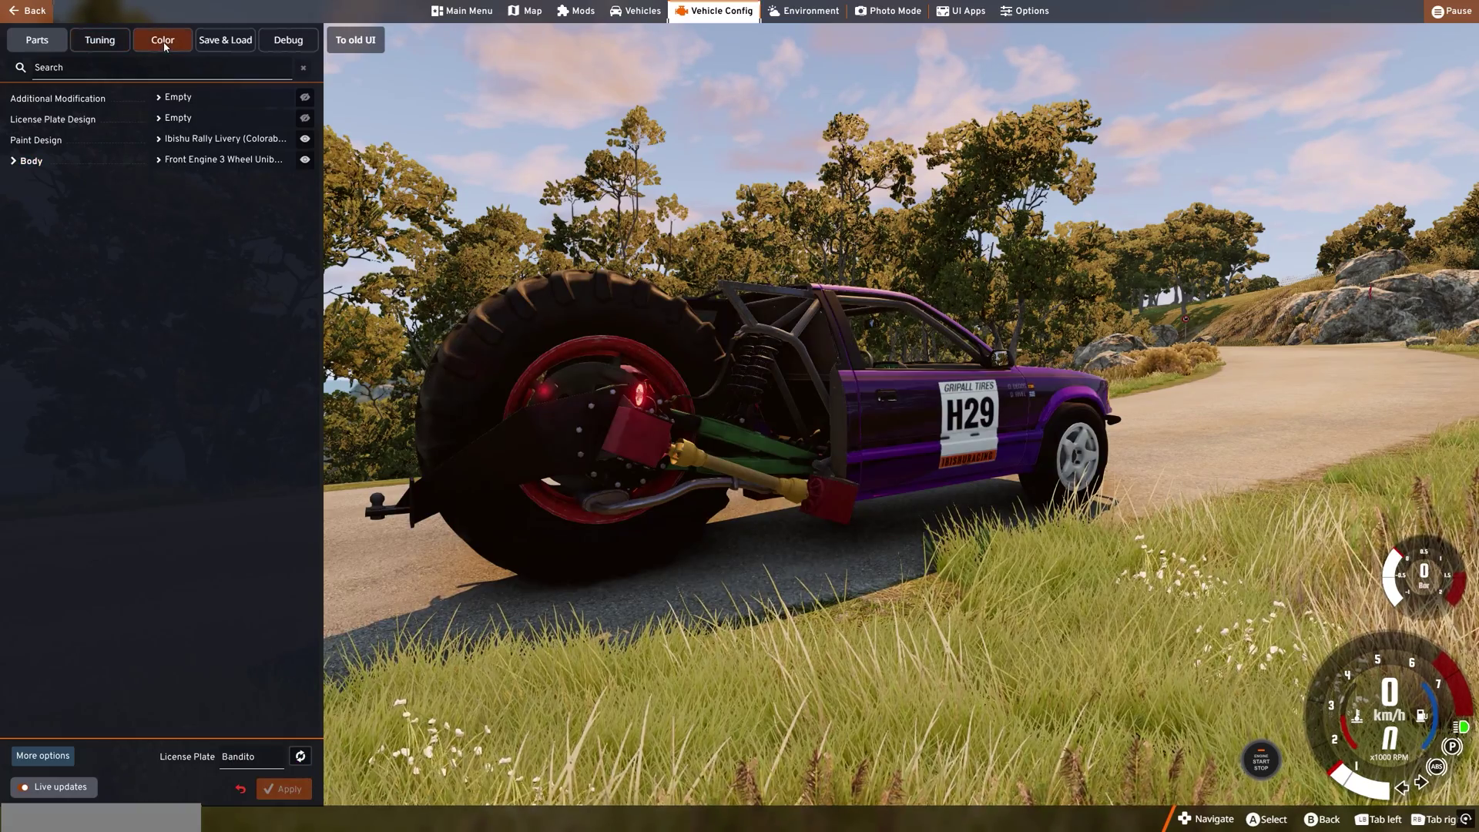
click(164, 44)
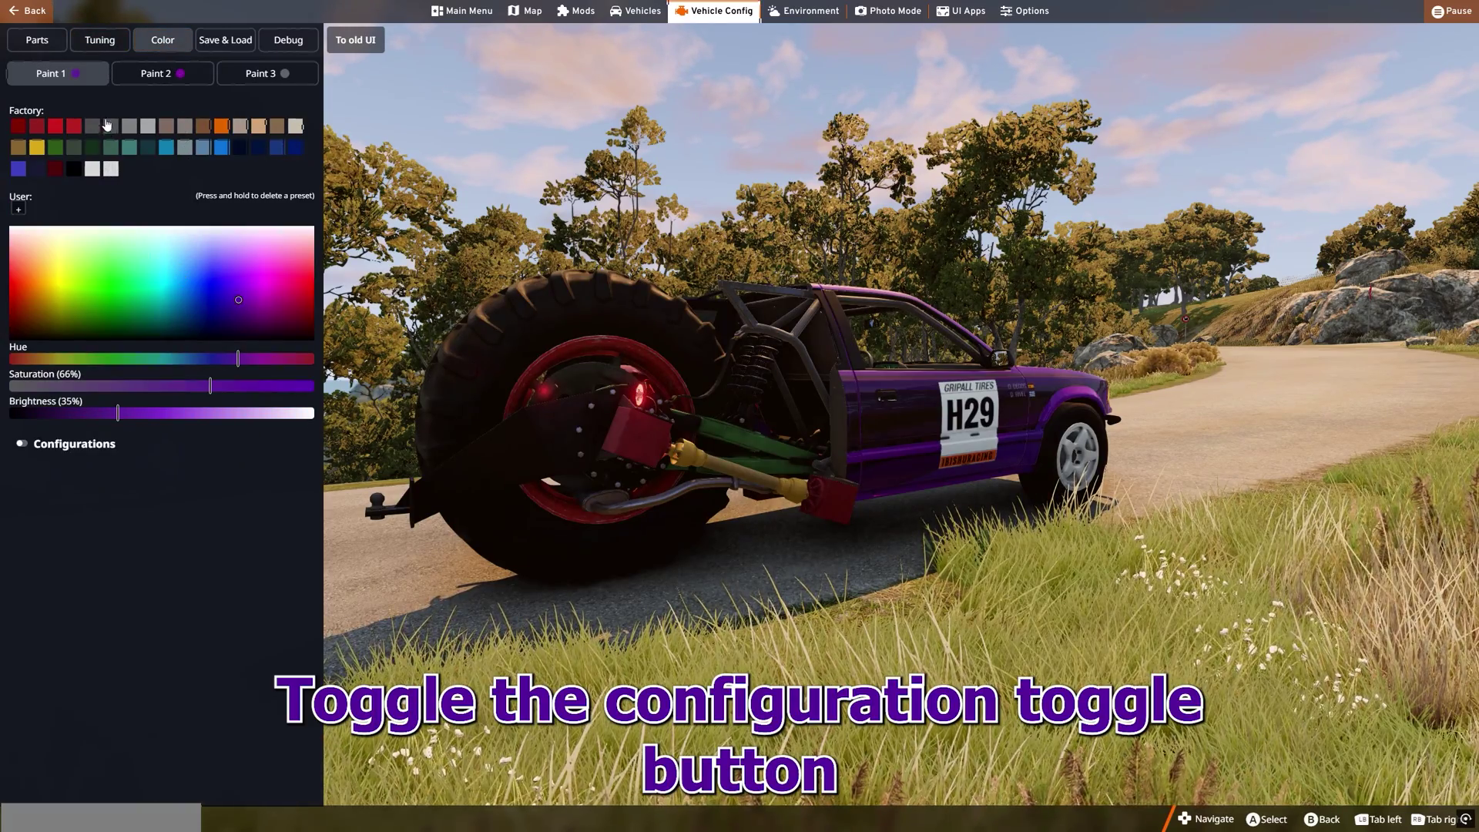
click(27, 447)
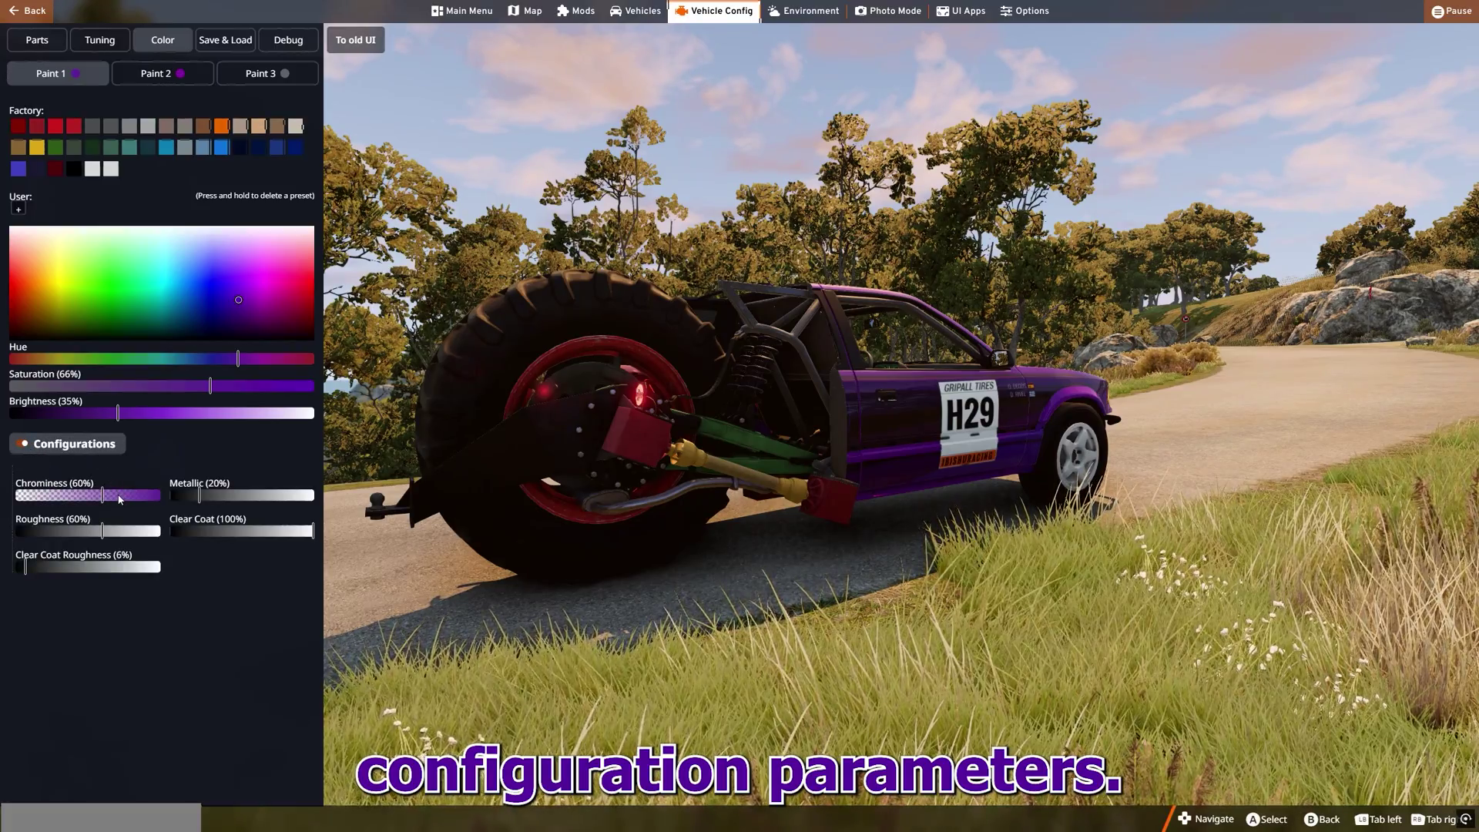
Set Chrominess 100%, Metallic 45%, Roughness 36%, Clear Coat and Clear Coat Roughness 0%.
drag(105, 496, 174, 499)
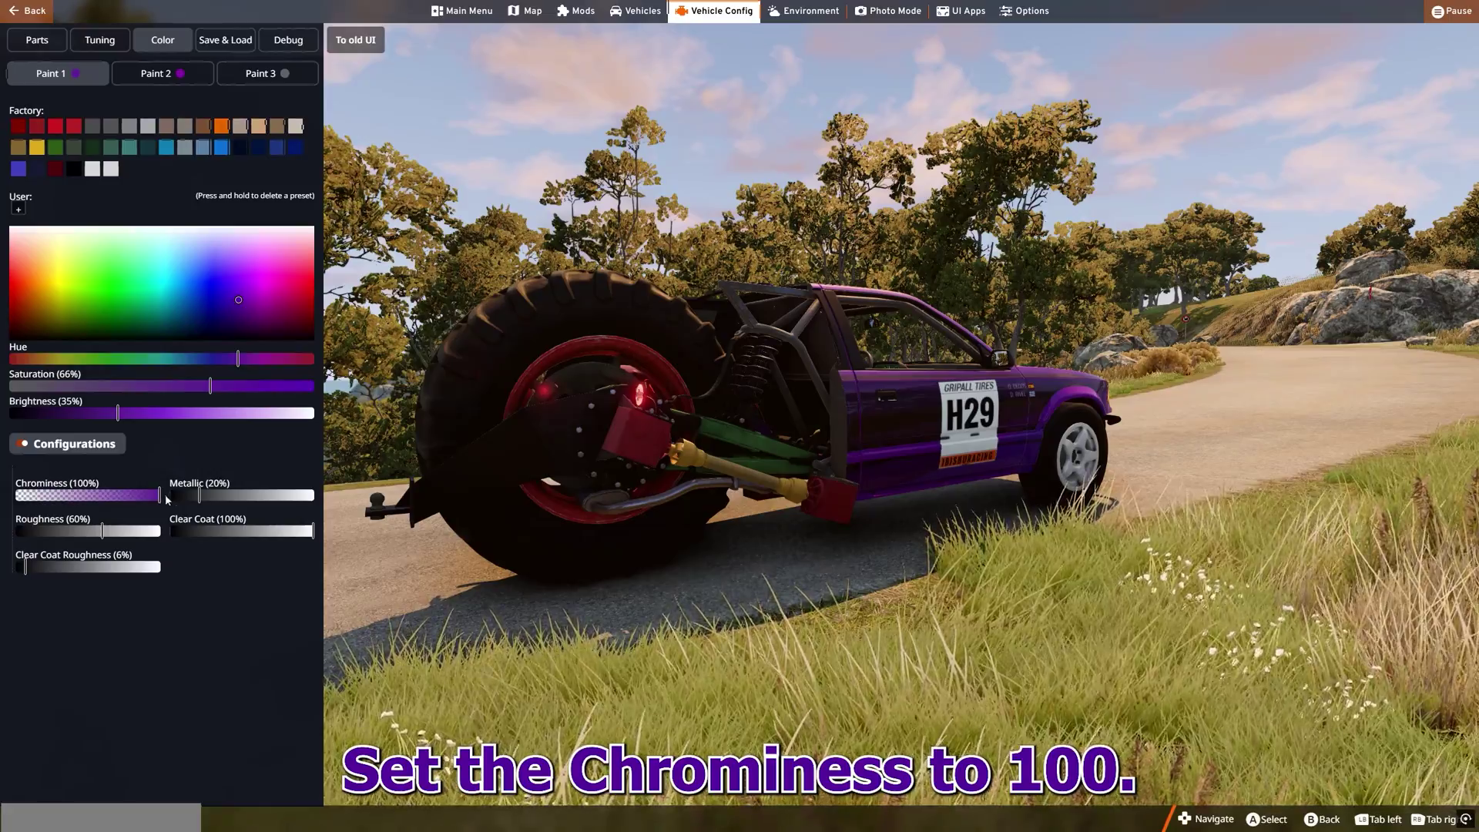
drag(216, 497, 228, 497)
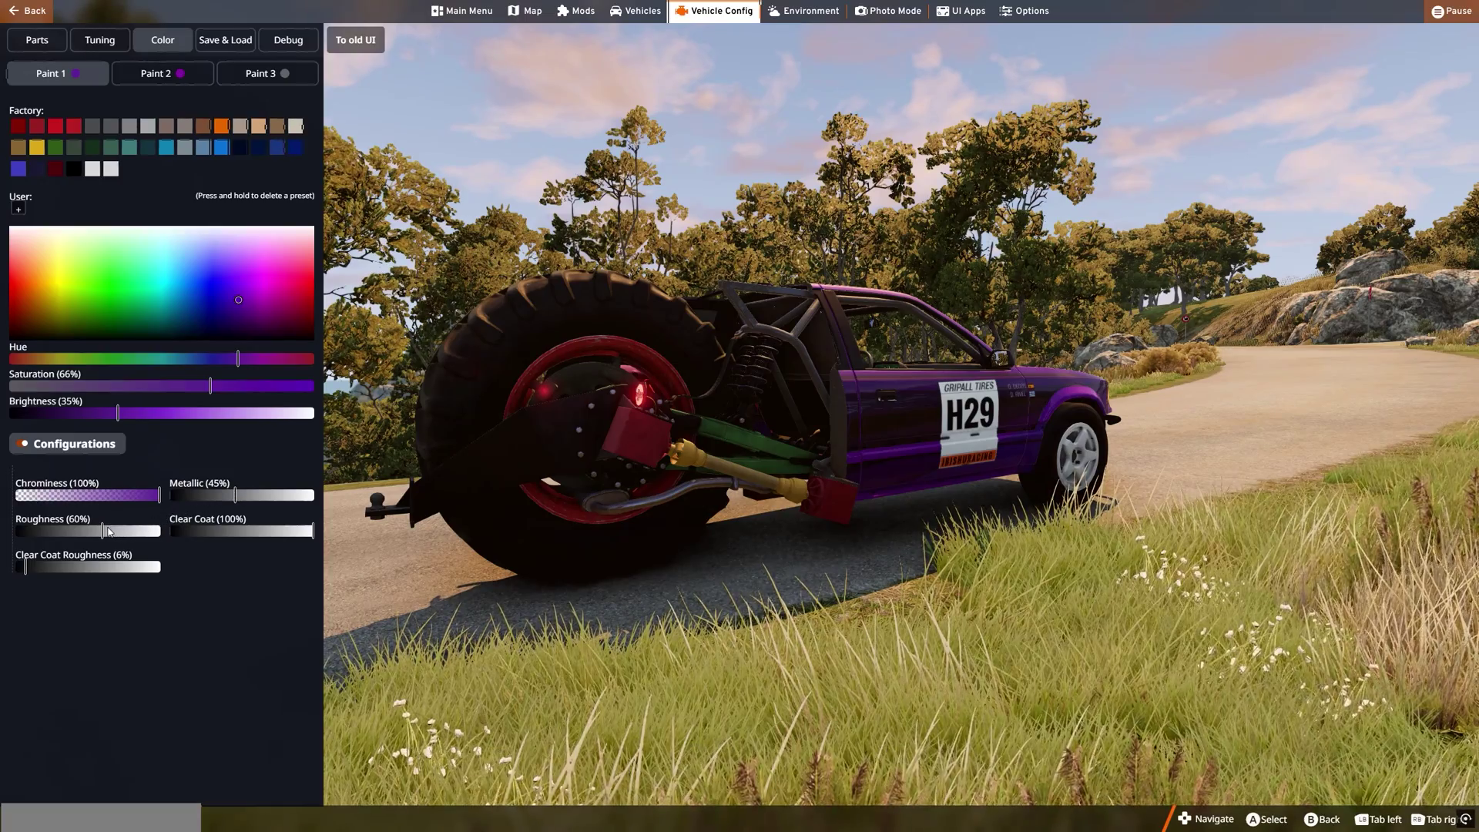
drag(108, 531, 77, 533)
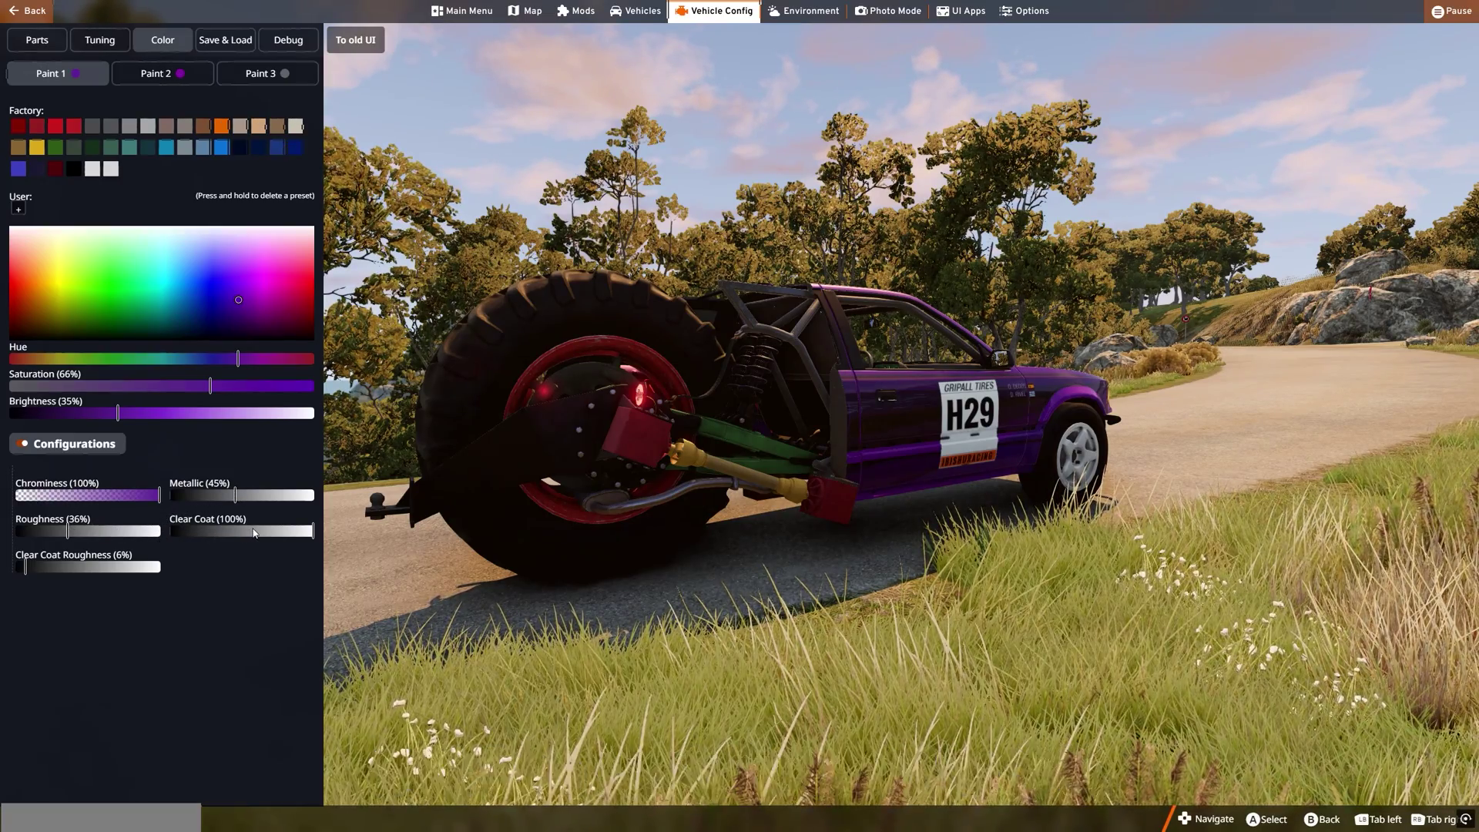
drag(258, 531, 169, 532)
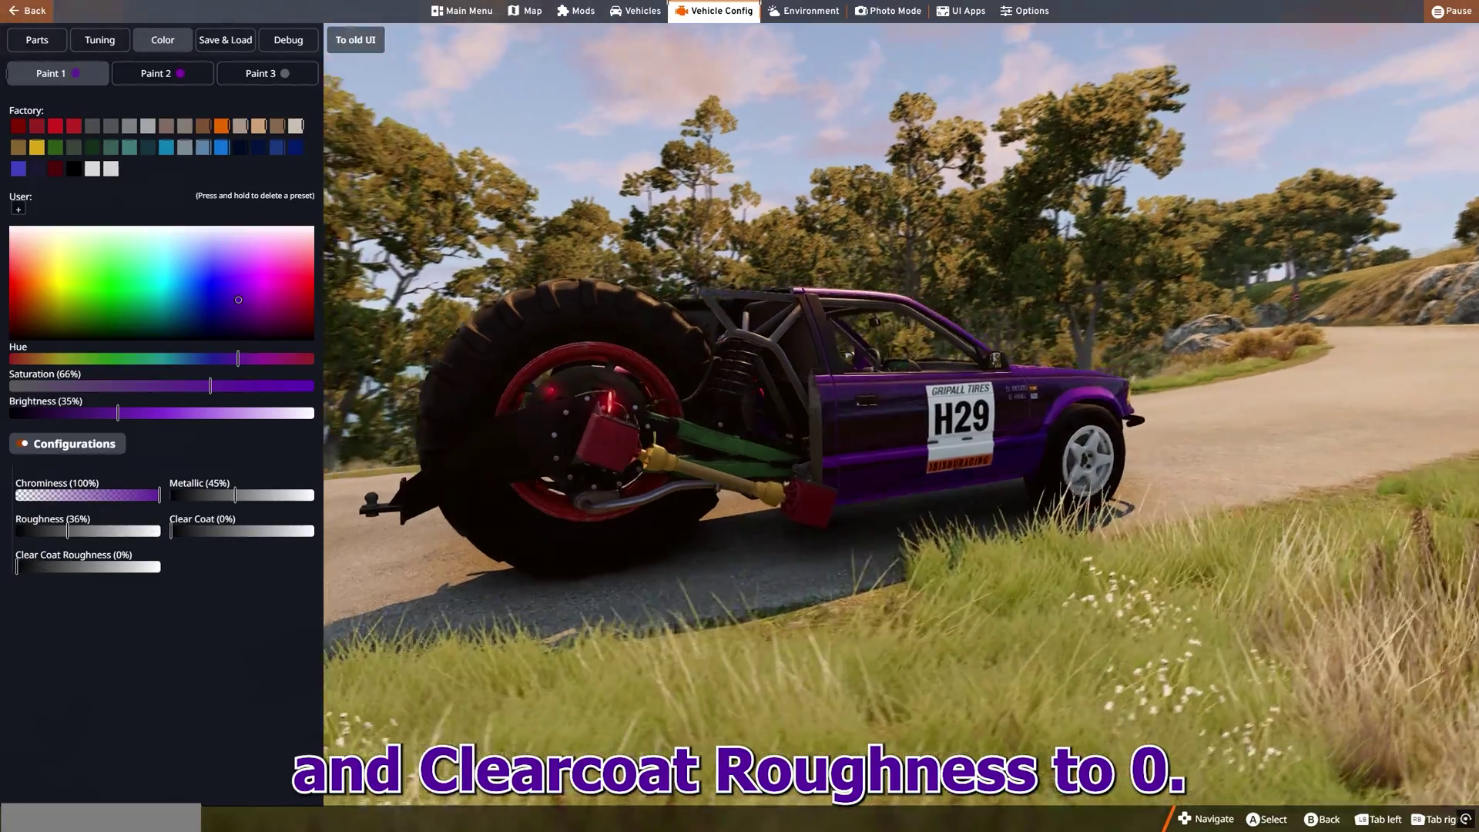